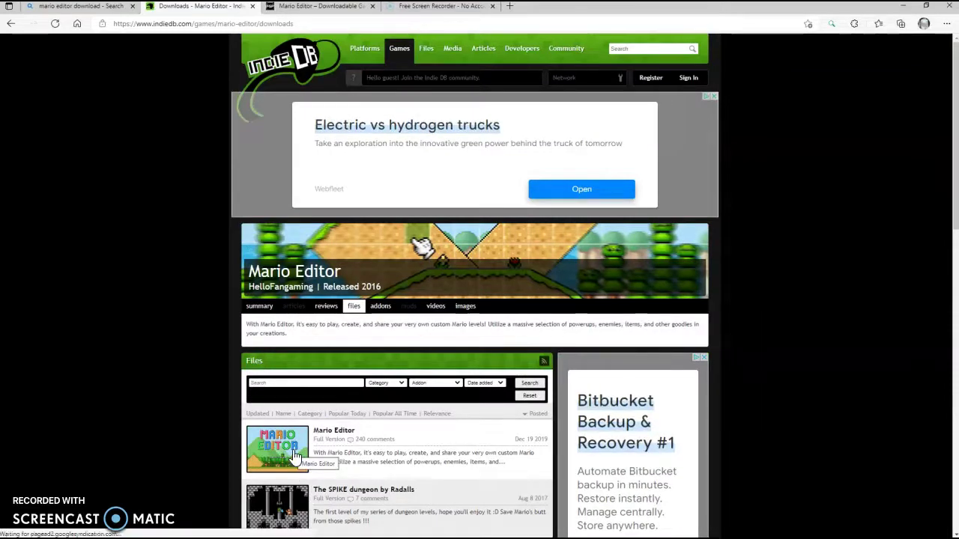
- Download the full version Mario_Editor_v1.4.zip from the Mario Editor file page on IndieDB
click(296, 455)
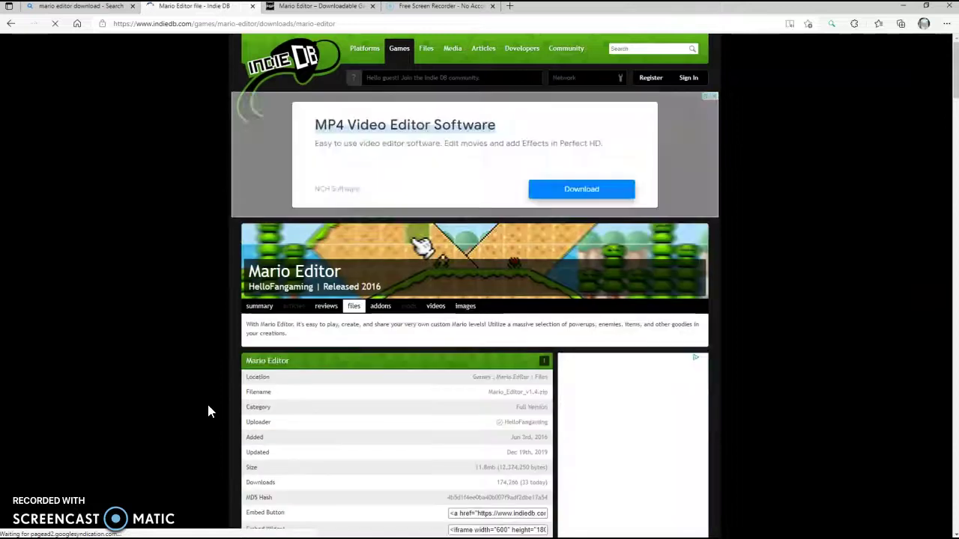
scroll(207, 392, down, 3)
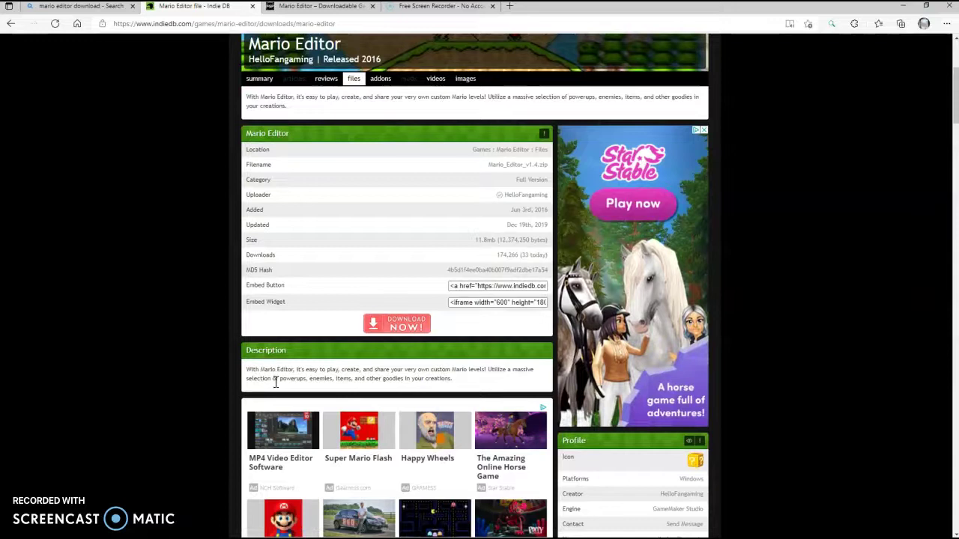
click(396, 329)
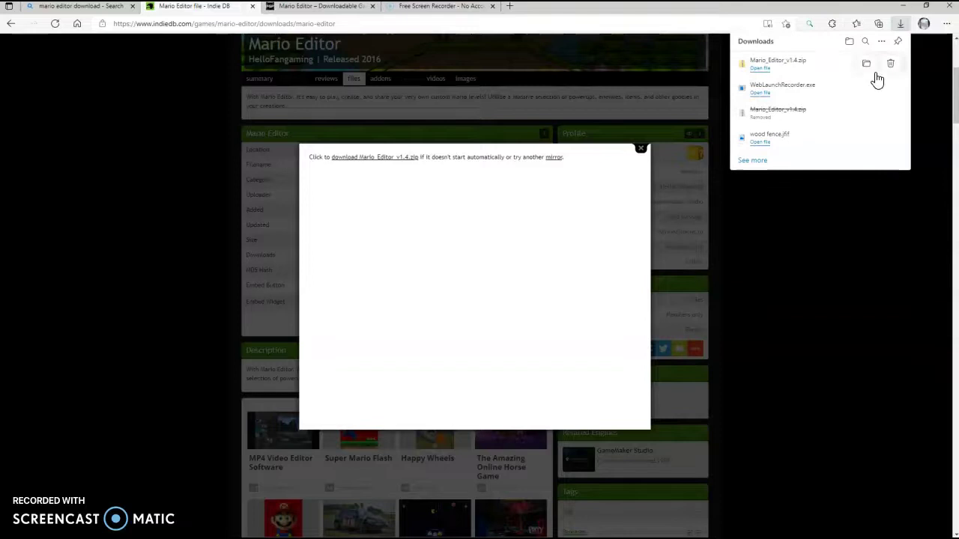
- Open the downloaded Mario_Editor_v1.4.zip archive and examine the contents of its Level folder
click(759, 68)
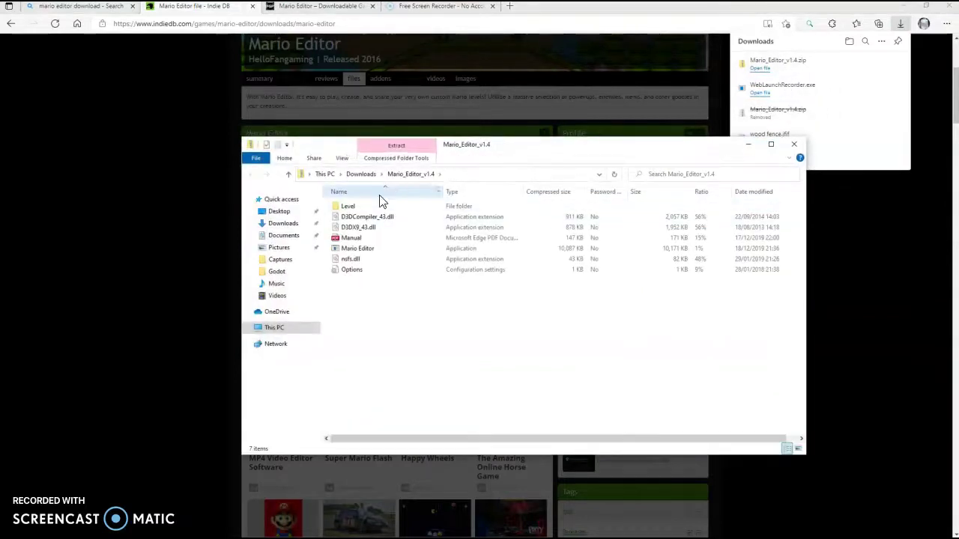
click(358, 207)
double_click(358, 206)
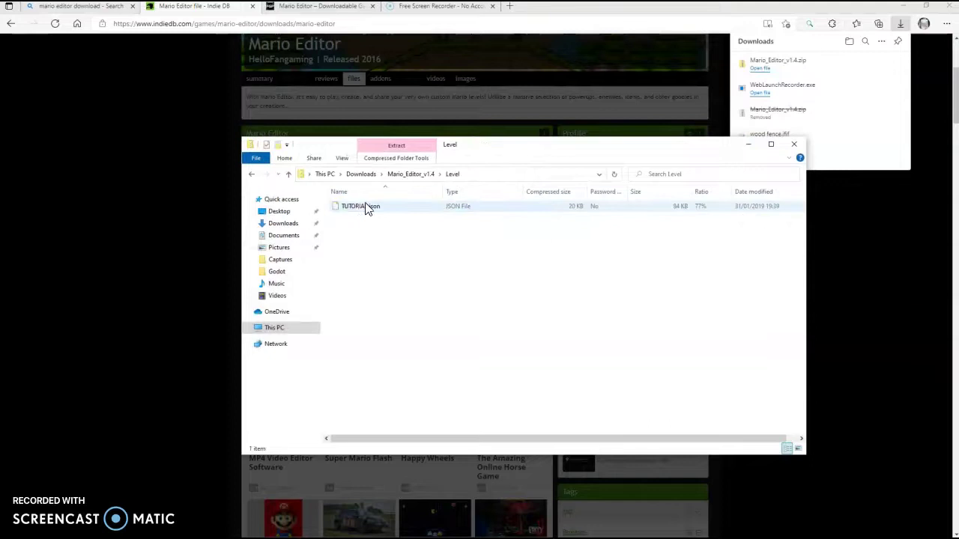
click(251, 177)
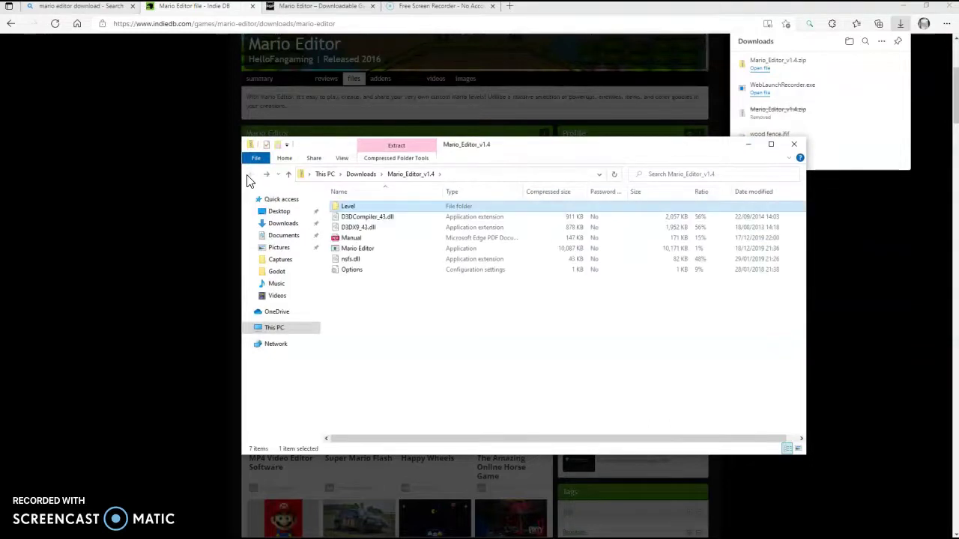
click(795, 143)
click(762, 70)
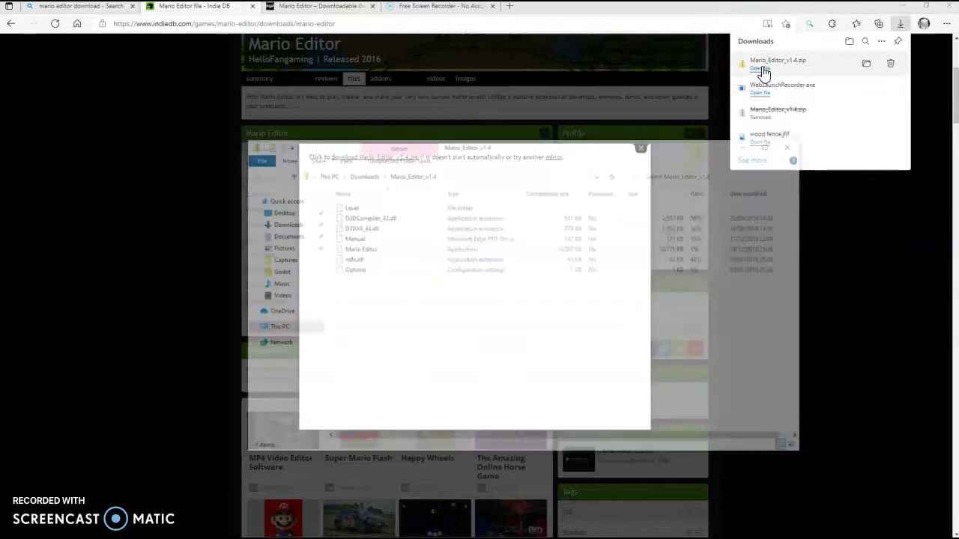
right_click(391, 206)
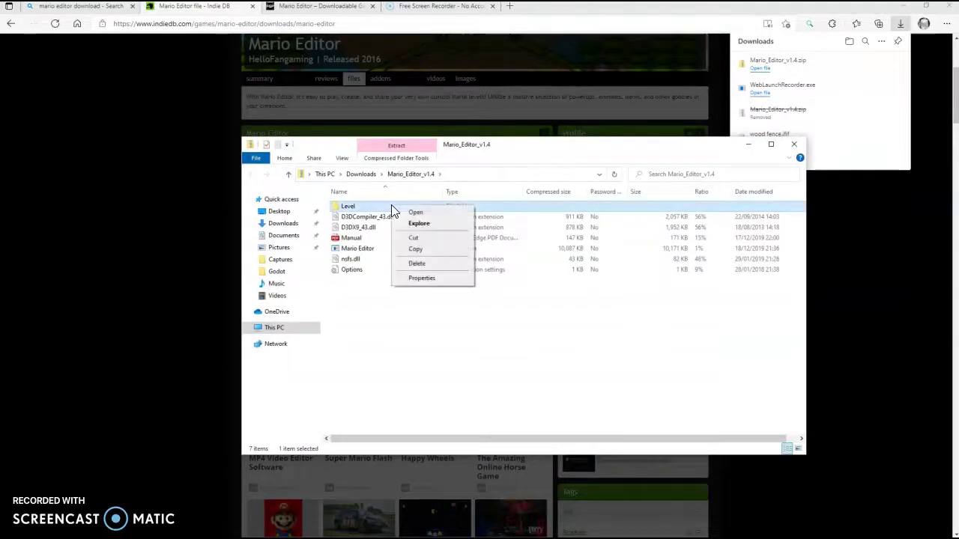
click(418, 213)
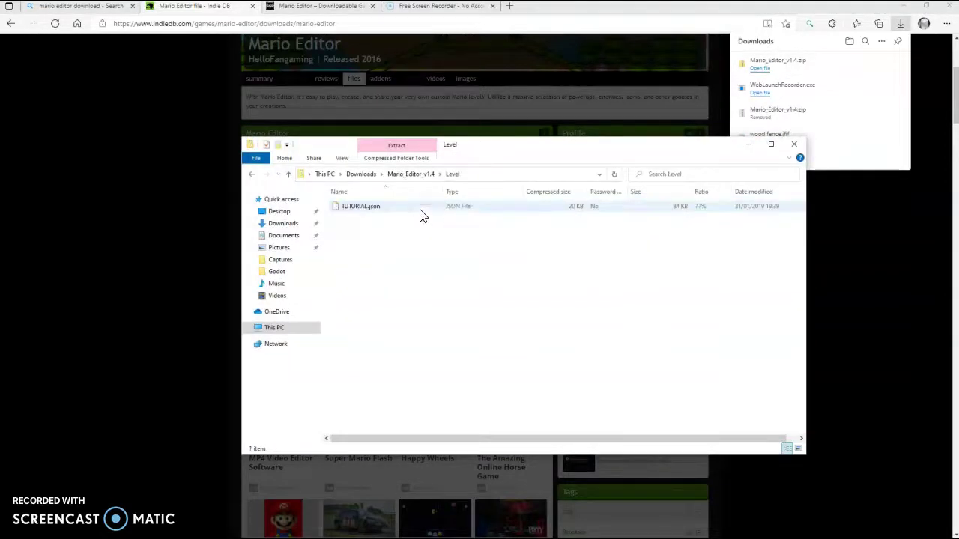
- Reopen the Mario_Editor_v1.4 archive from the Downloads folder and view its Level folder
click(282, 225)
click(367, 222)
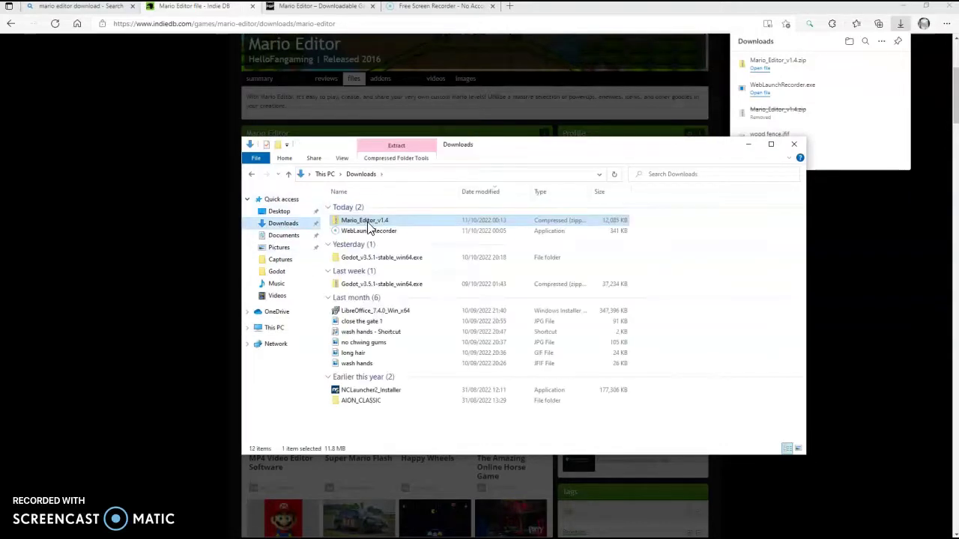
right_click(367, 221)
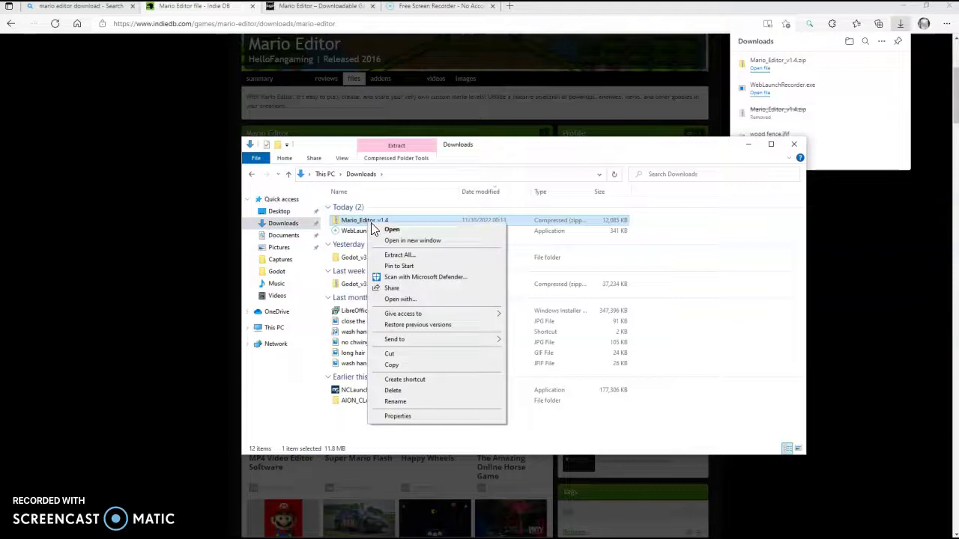
click(374, 229)
double_click(379, 209)
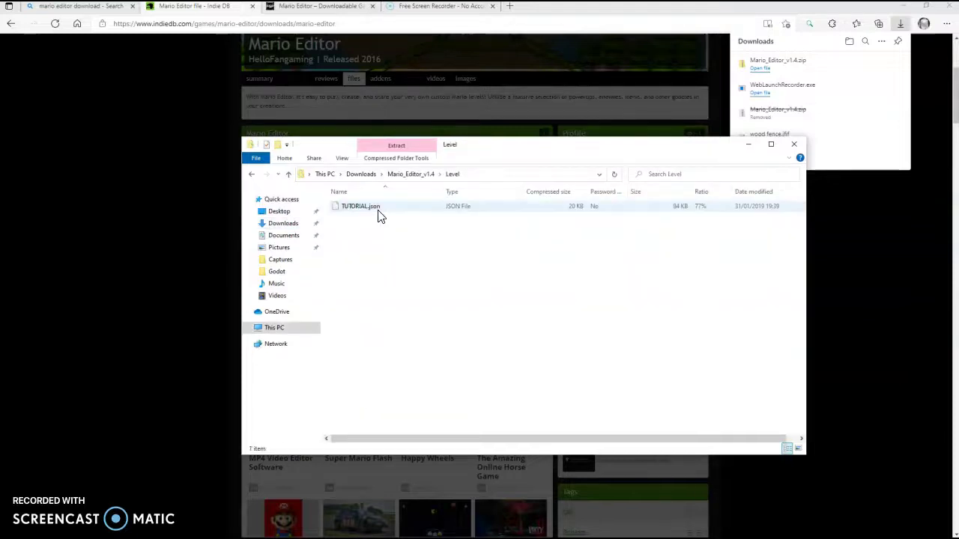
double_click(379, 212)
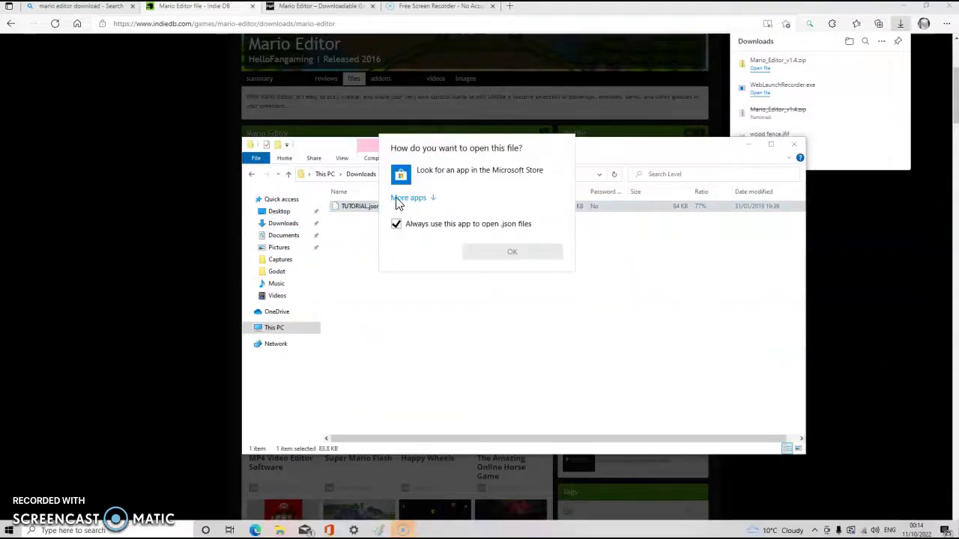
click(408, 198)
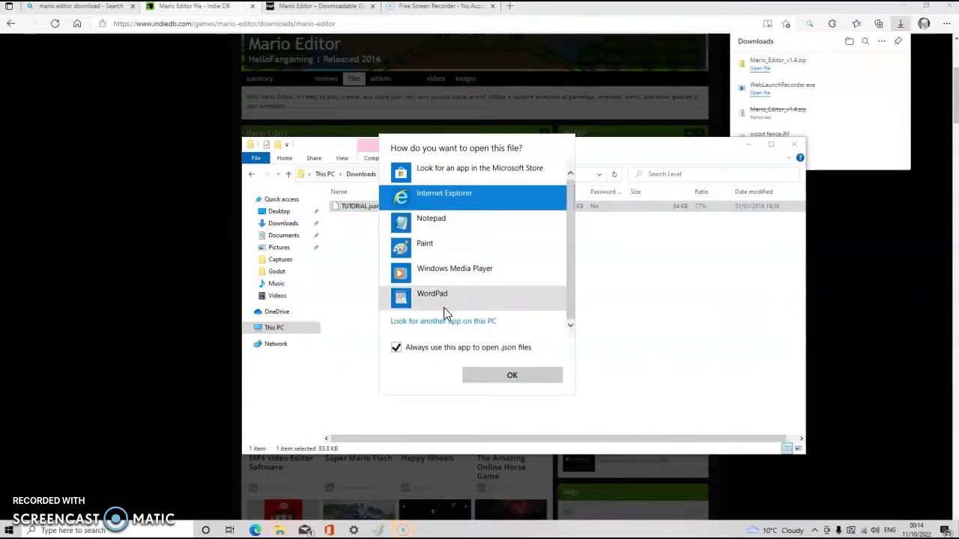
click(452, 324)
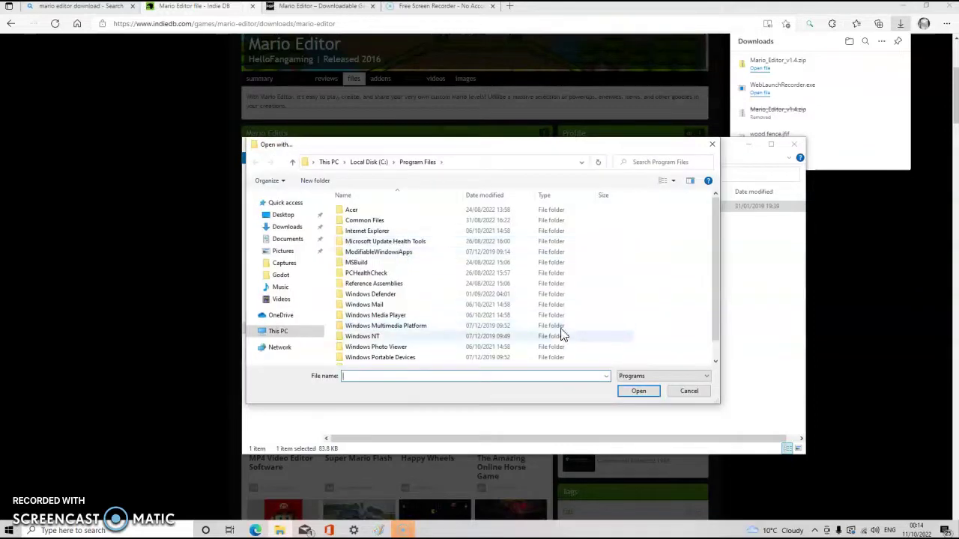
click(687, 392)
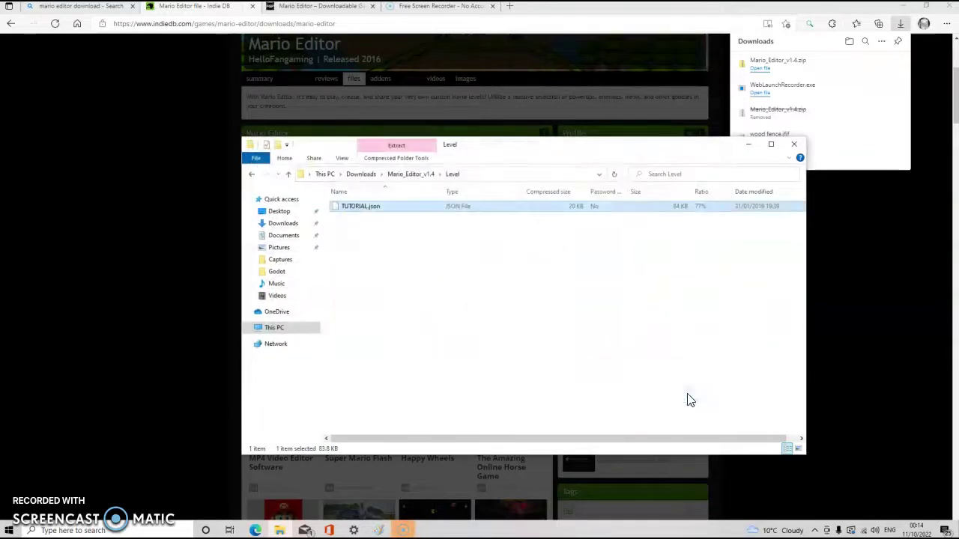
- Extract all files of the Mario_Editor_v1.4 archive into a Mario_Editor_v1.4 folder in Downloads
click(765, 74)
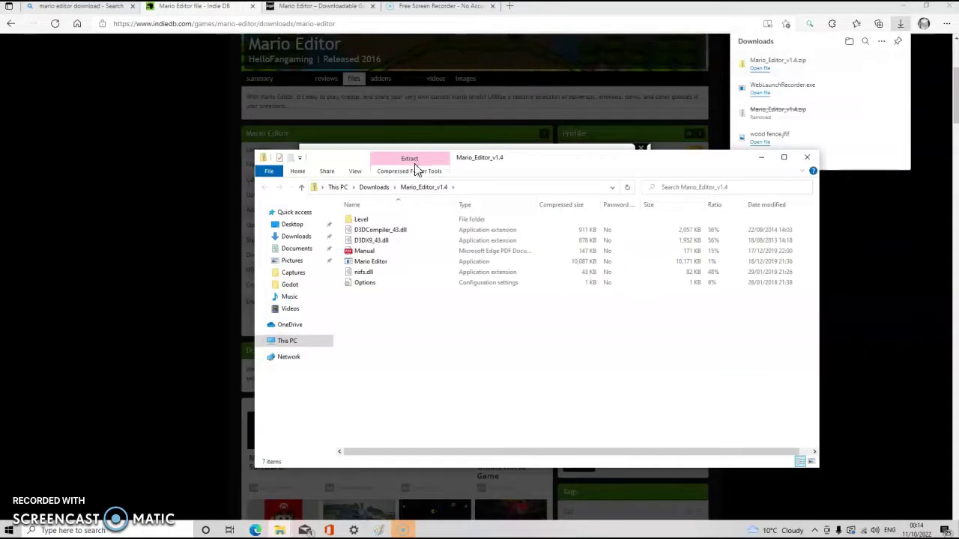
click(381, 264)
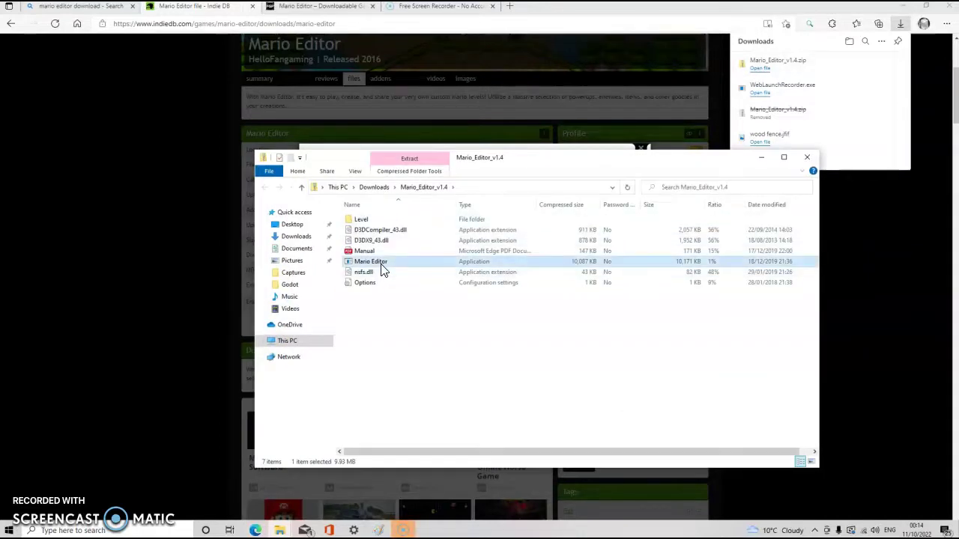
right_click(380, 266)
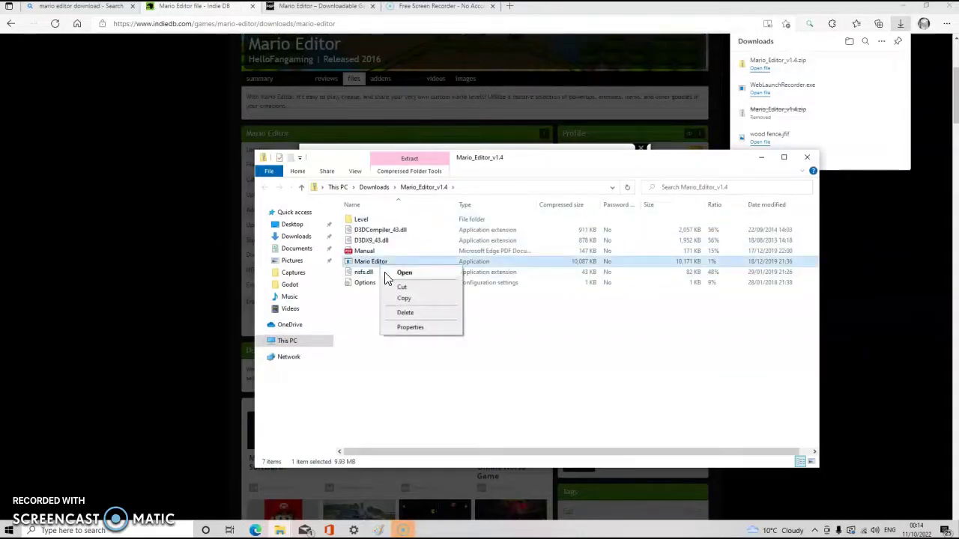
click(385, 274)
click(454, 294)
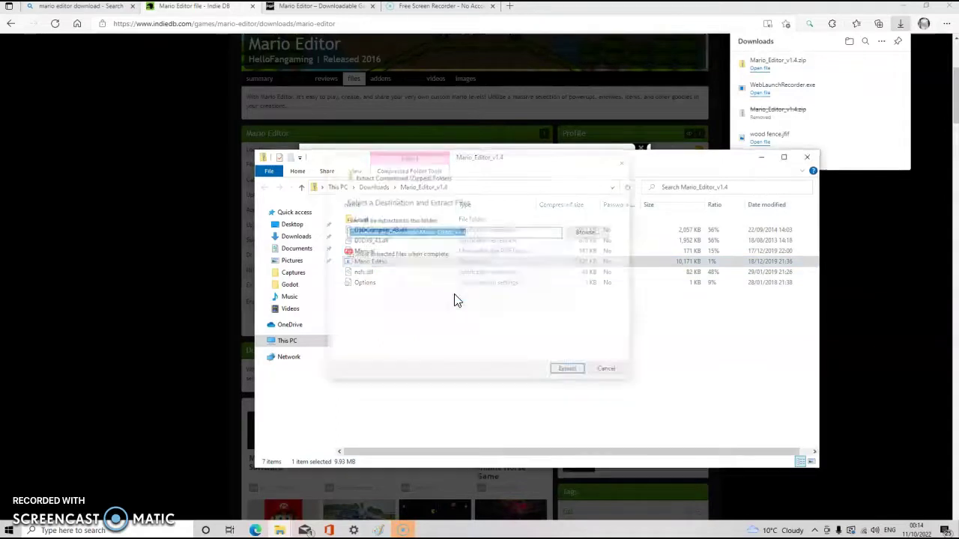
click(577, 372)
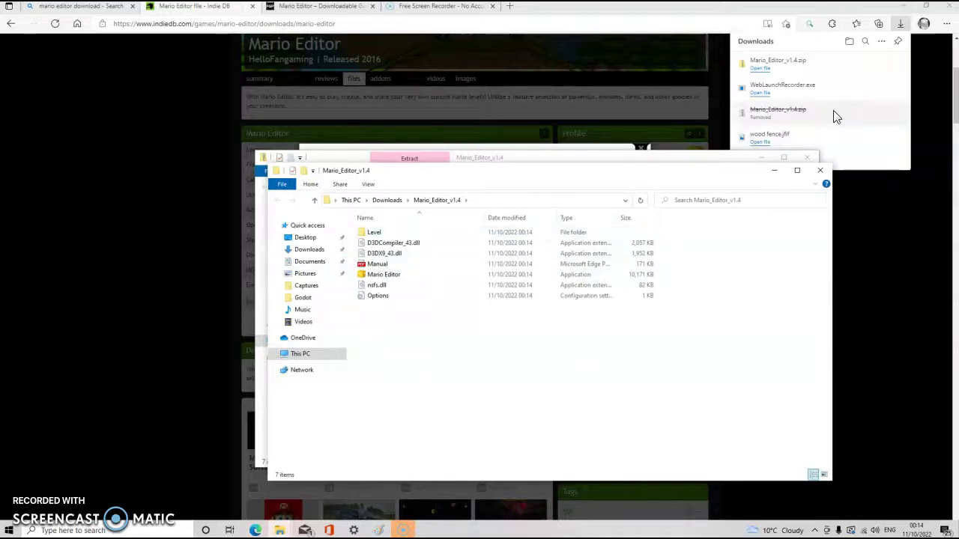
- Minimize the browser and all folder windows to show the desktop
click(774, 171)
click(763, 157)
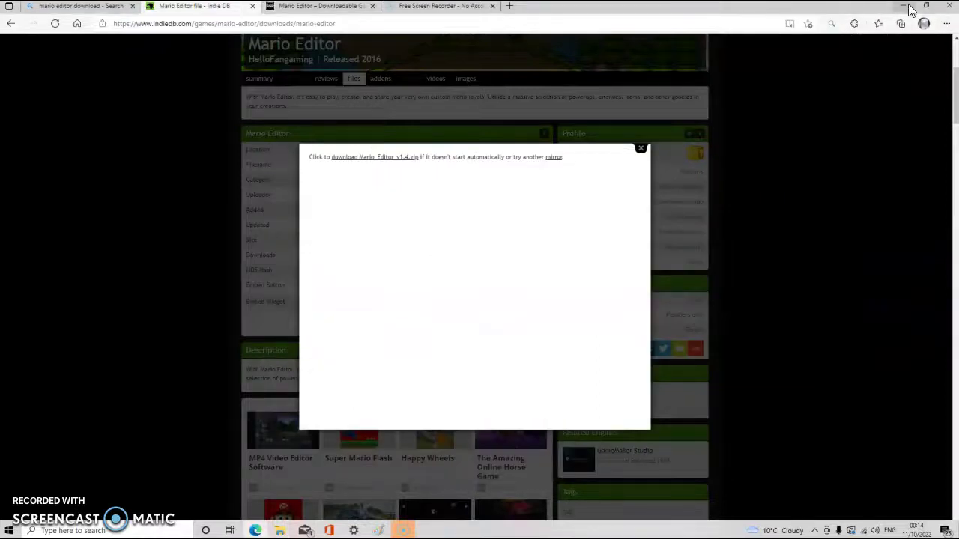
click(905, 7)
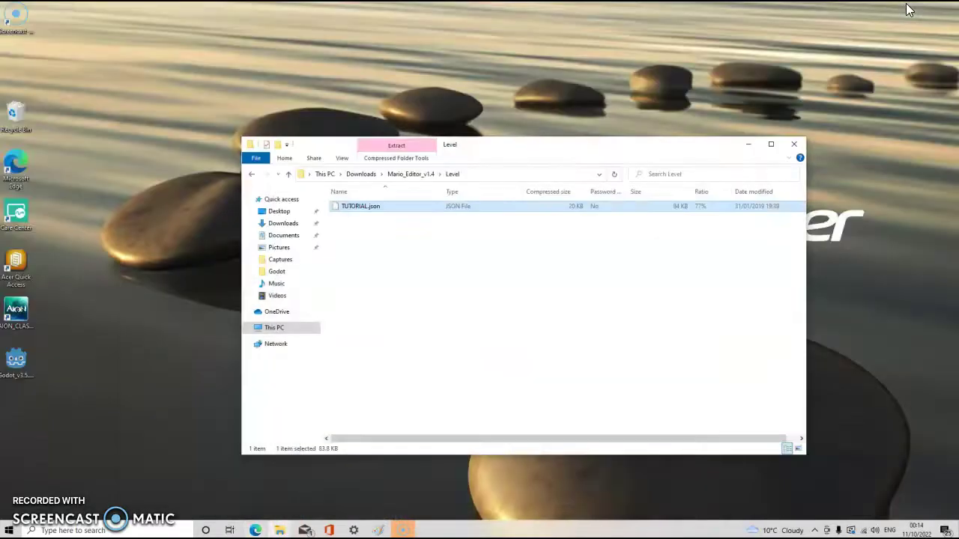
click(746, 144)
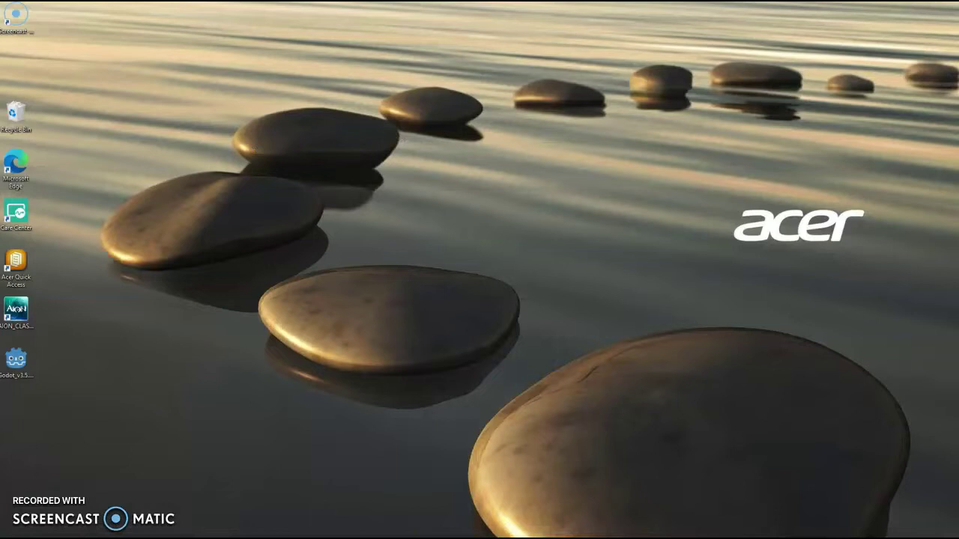
- Bring back the extracted Mario_Editor_v1.4 folder and move the Mario Editor application from it onto the desktop
key(super)
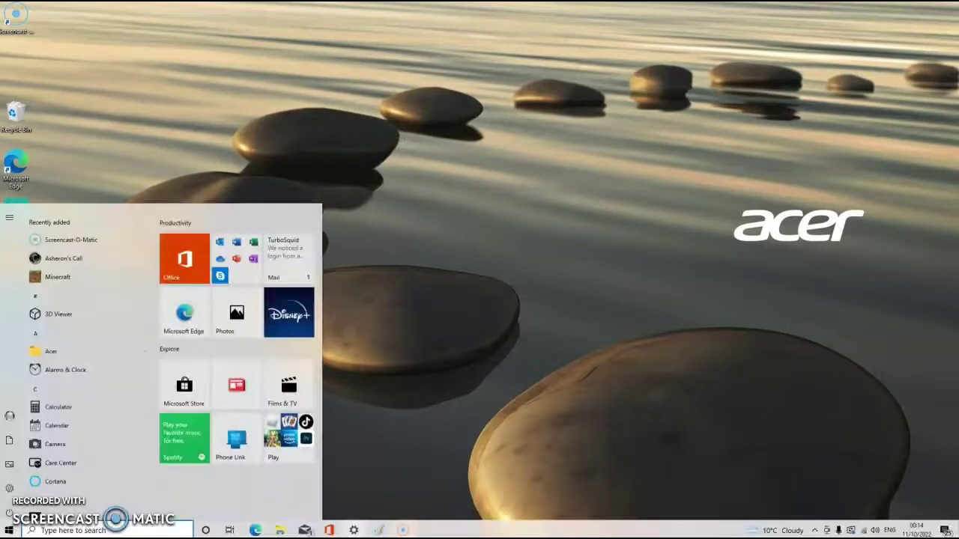
key(Escape)
mouse_move(291, 525)
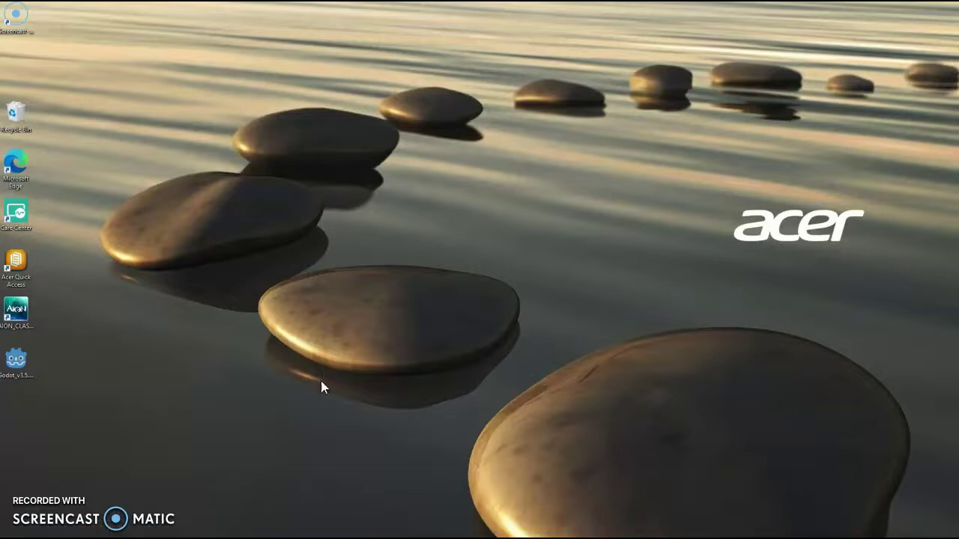
key(super)
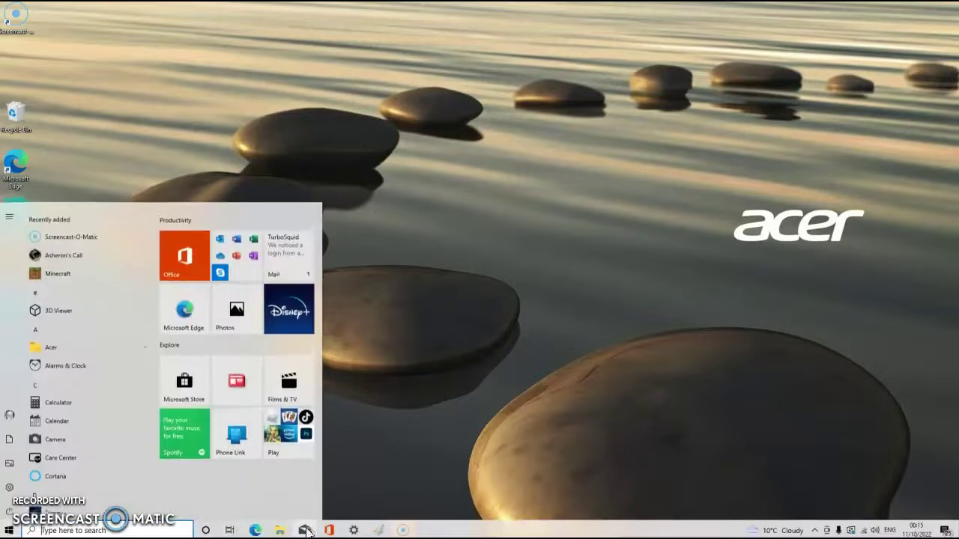
click(356, 492)
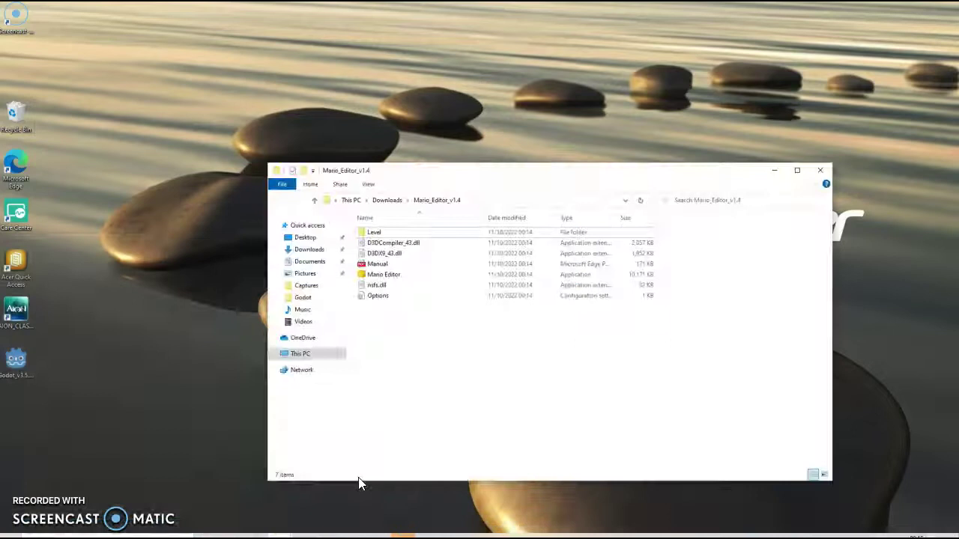
drag(411, 277, 136, 409)
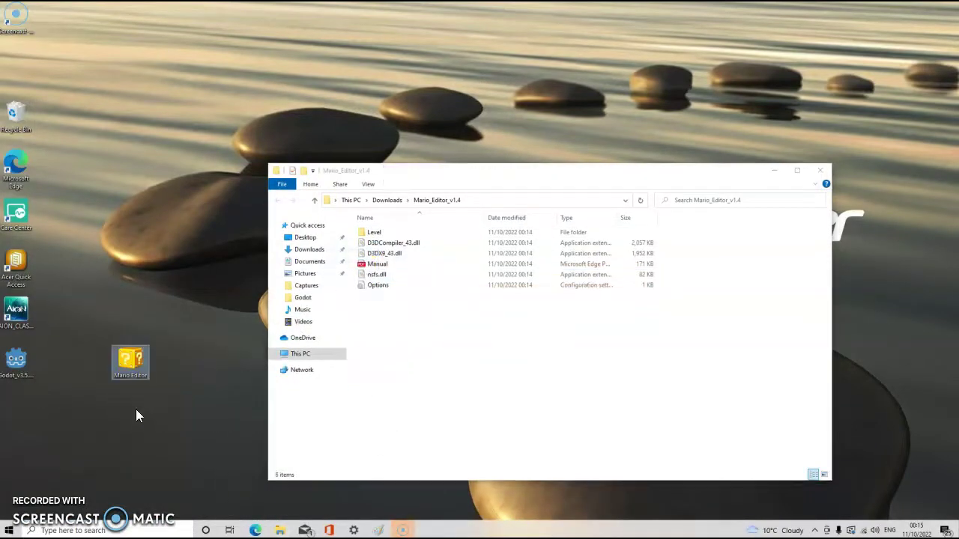
- Try to run the Mario Editor application on the desktop as administrator, dismissing its message before launching it again
right_click(132, 361)
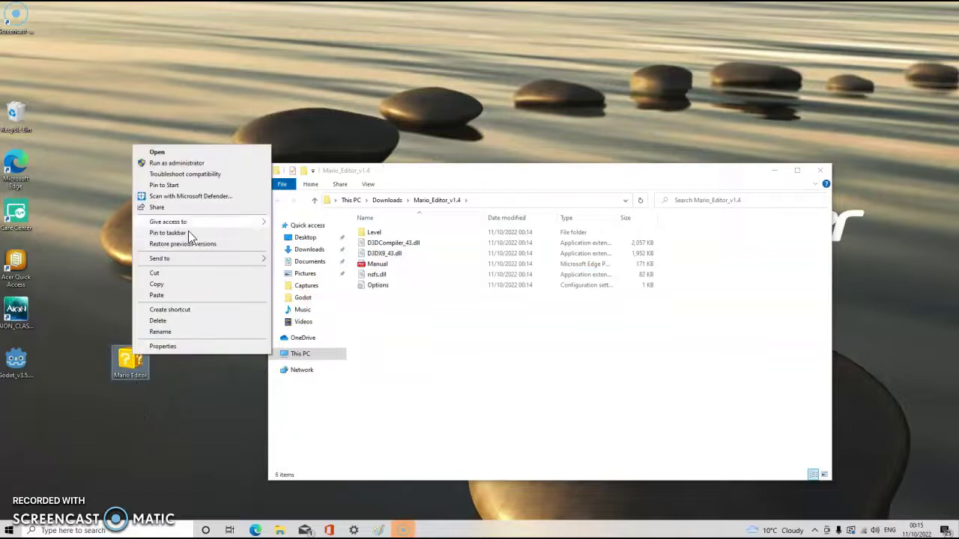
click(180, 163)
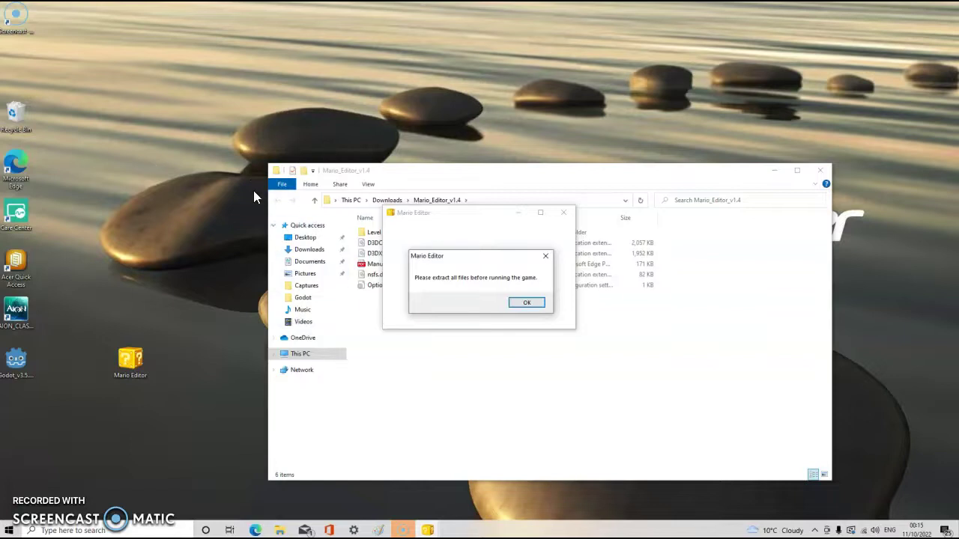
click(529, 307)
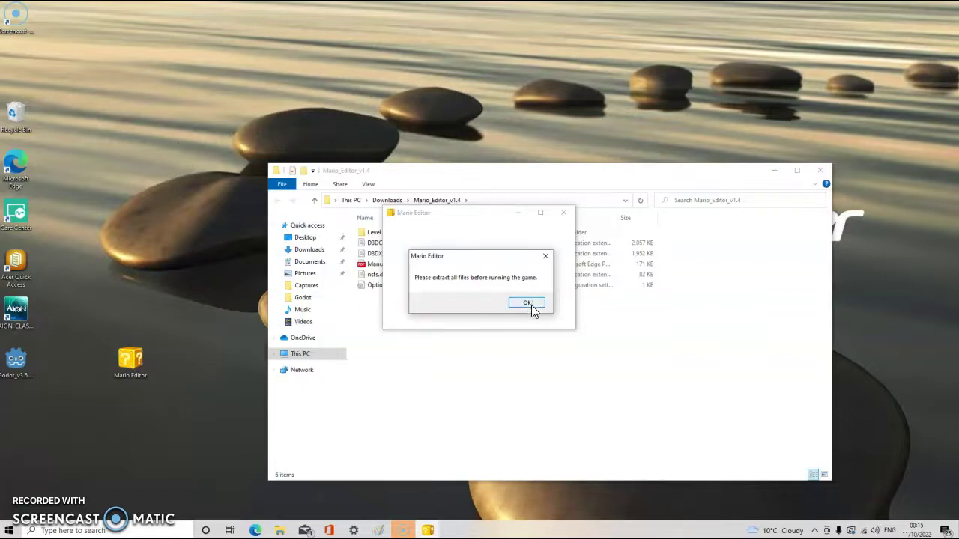
click(531, 306)
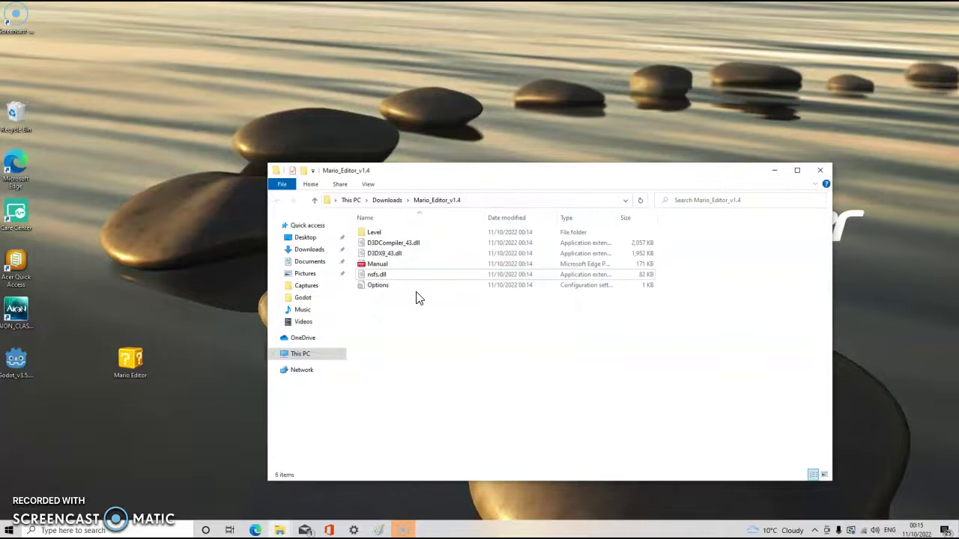
right_click(128, 363)
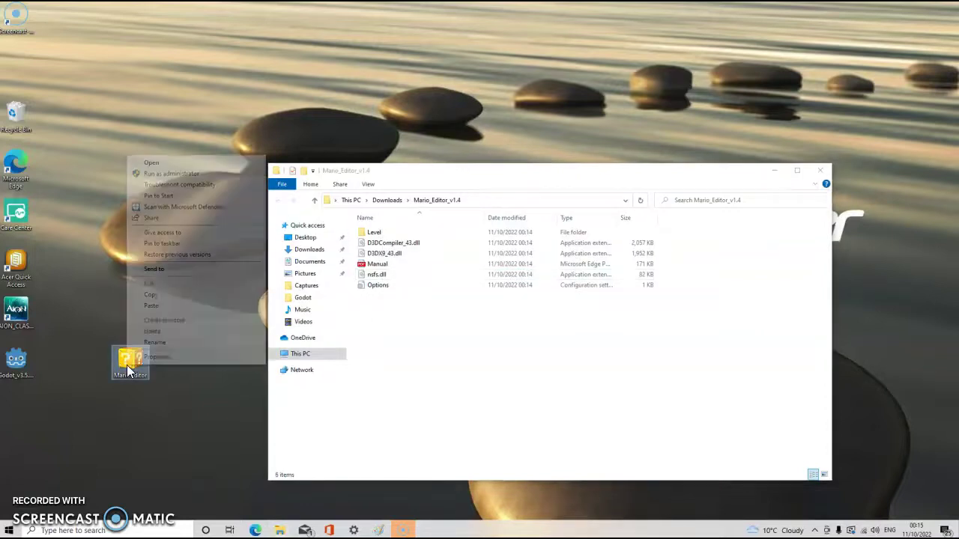
click(208, 163)
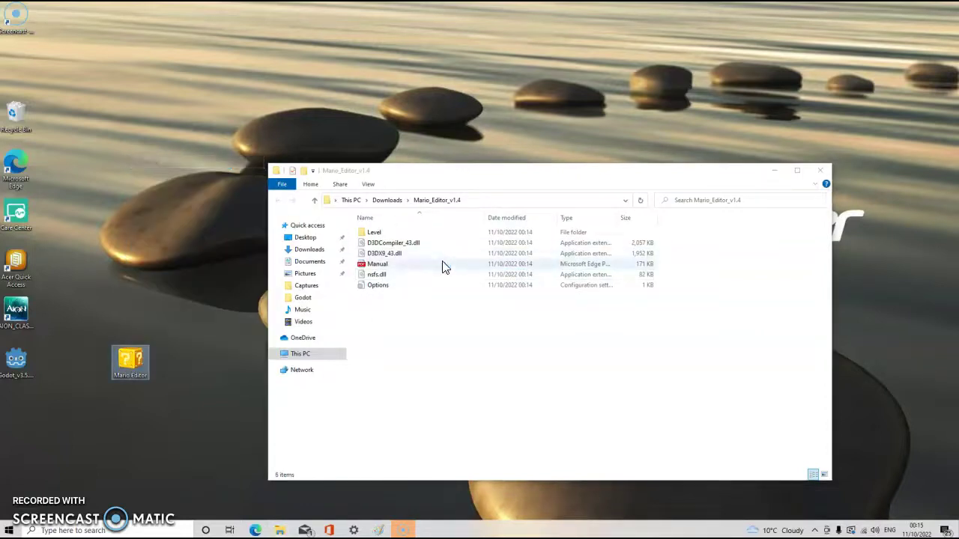
- Dismiss the message and delete the Mario Editor application from the desktop
click(533, 303)
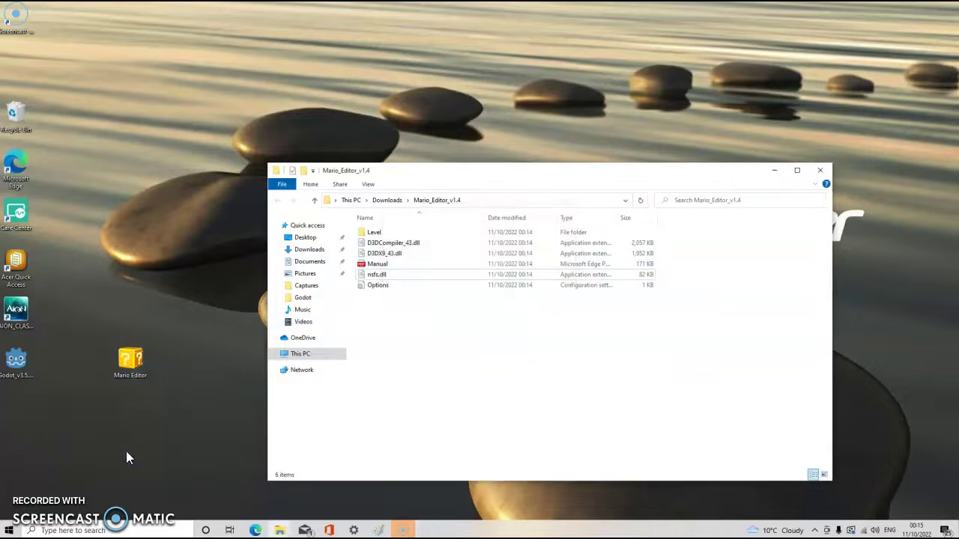
right_click(134, 366)
click(189, 339)
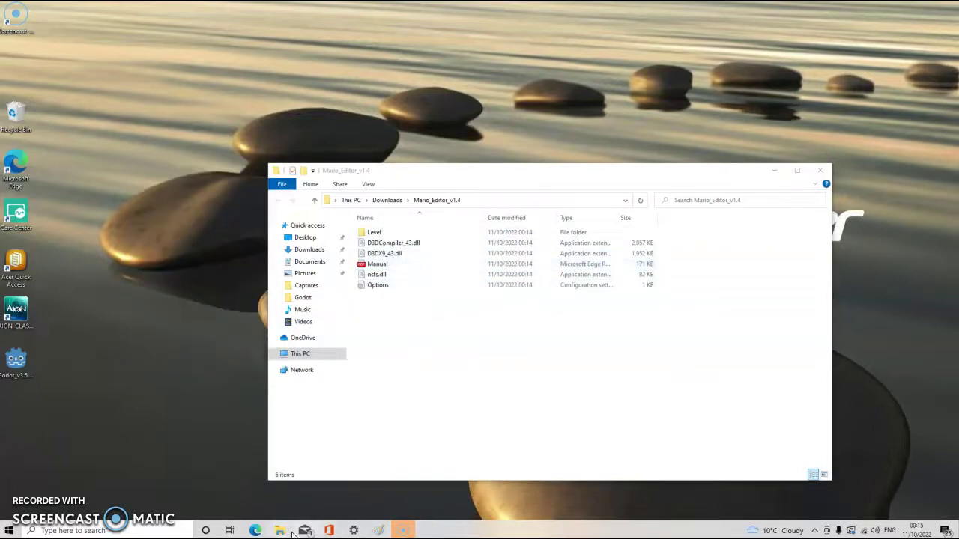
- Extract the Mario_Editor_v1.4 archive again into its Downloads folder, replacing the files already in the destination
mouse_move(283, 531)
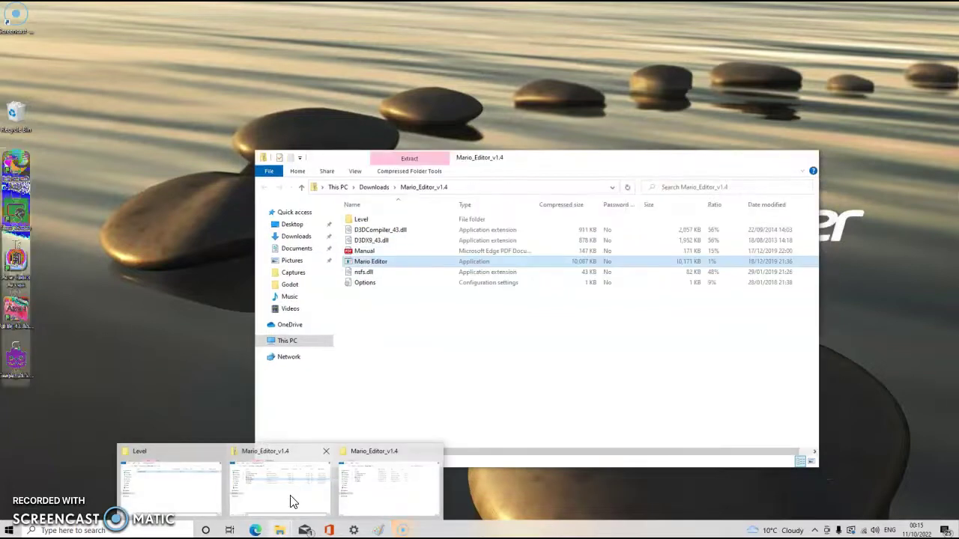
click(289, 499)
right_click(462, 264)
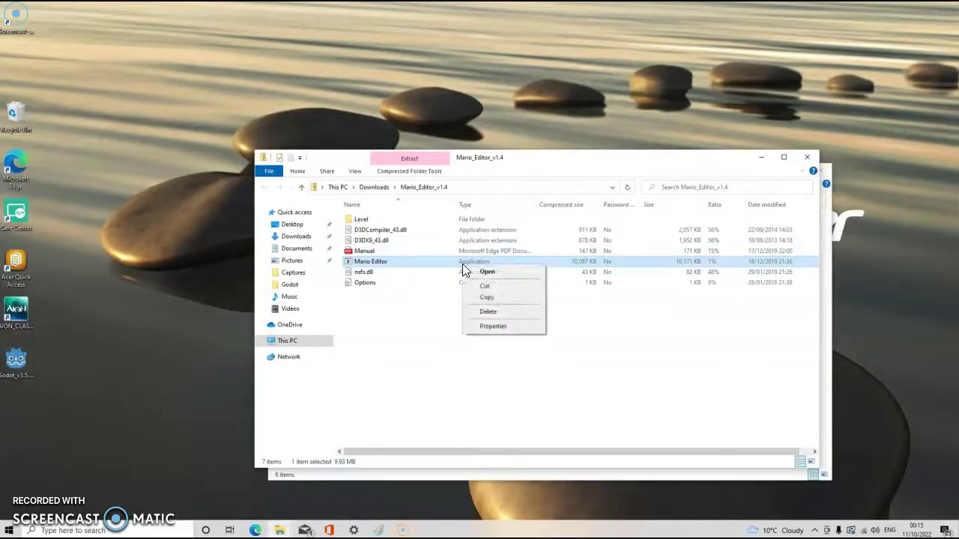
click(487, 272)
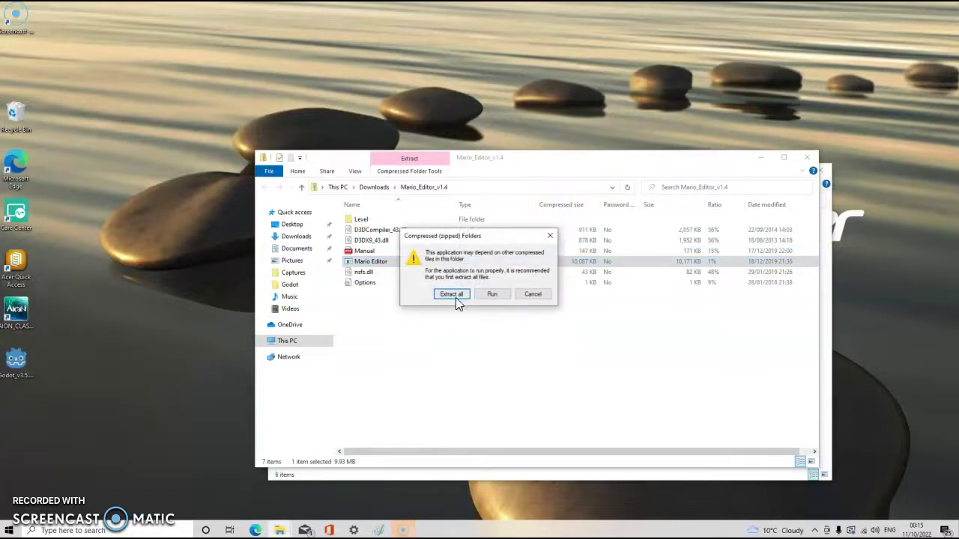
click(452, 298)
click(569, 369)
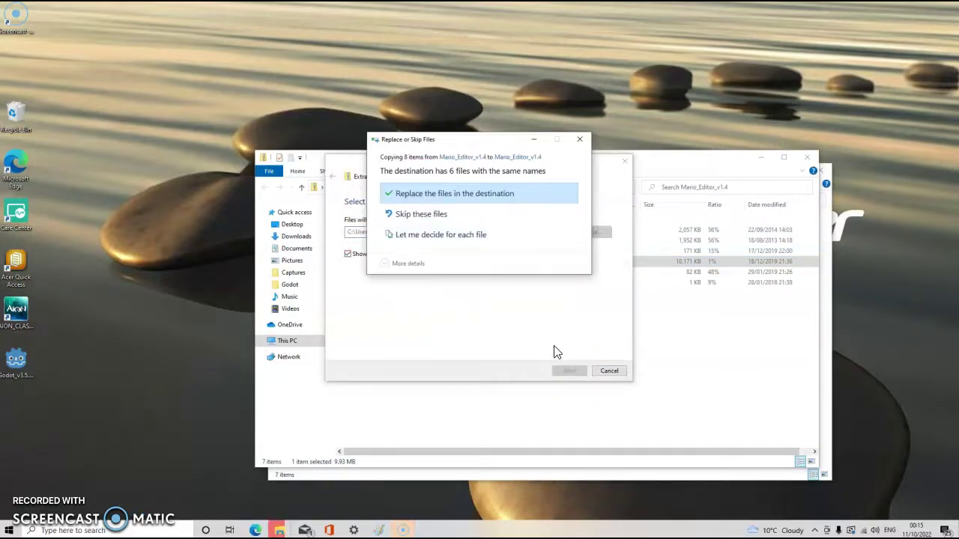
click(451, 194)
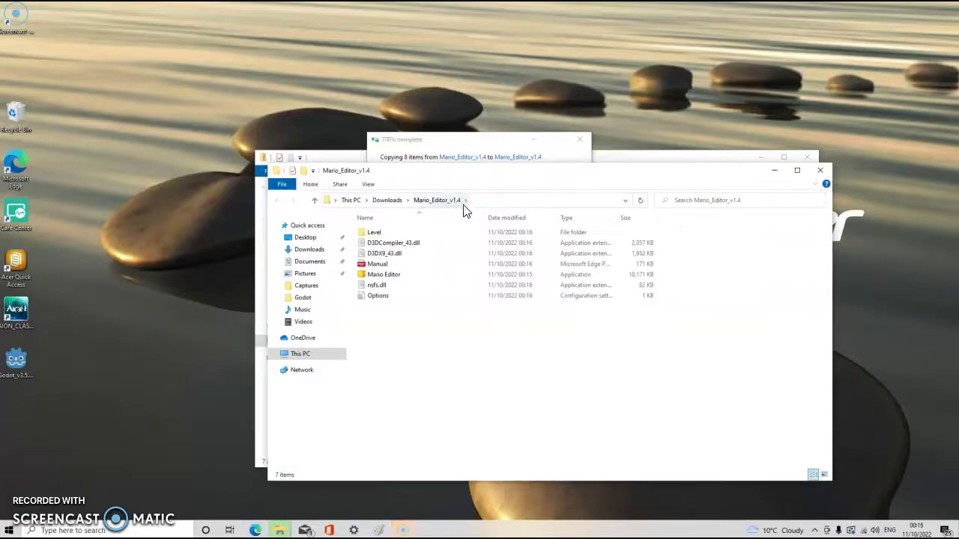
- Launch Mario Editor from the newly extracted Mario_Editor_v1.4 folder and lower the system volume to 30
right_click(474, 273)
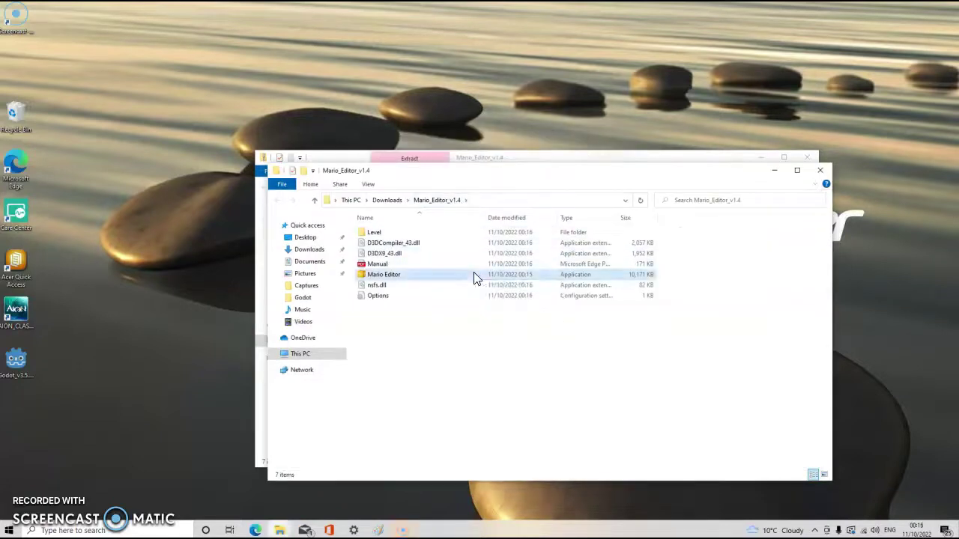
click(491, 281)
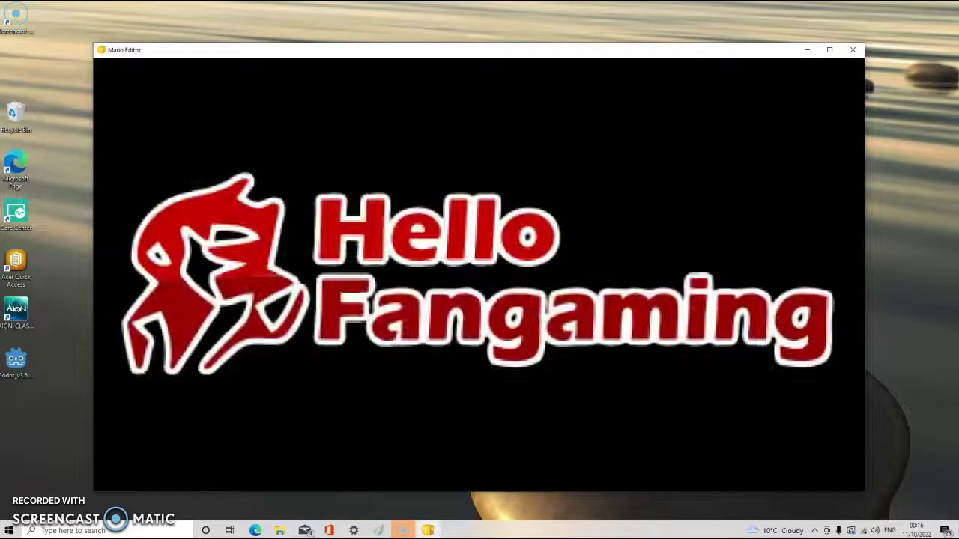
key(XF86AudioLowerVolume)
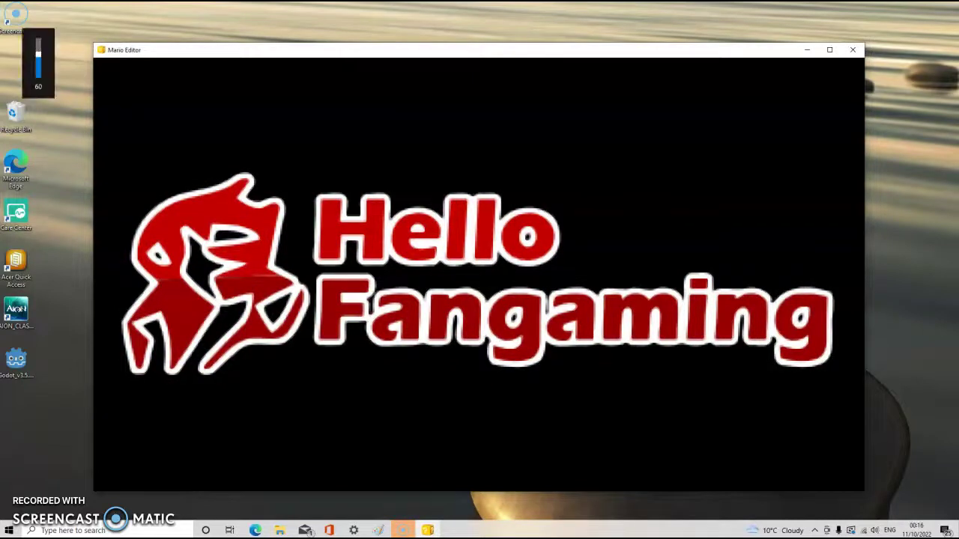
key(XF86AudioLowerVolume)
key(XF86AudioLowerVolume)
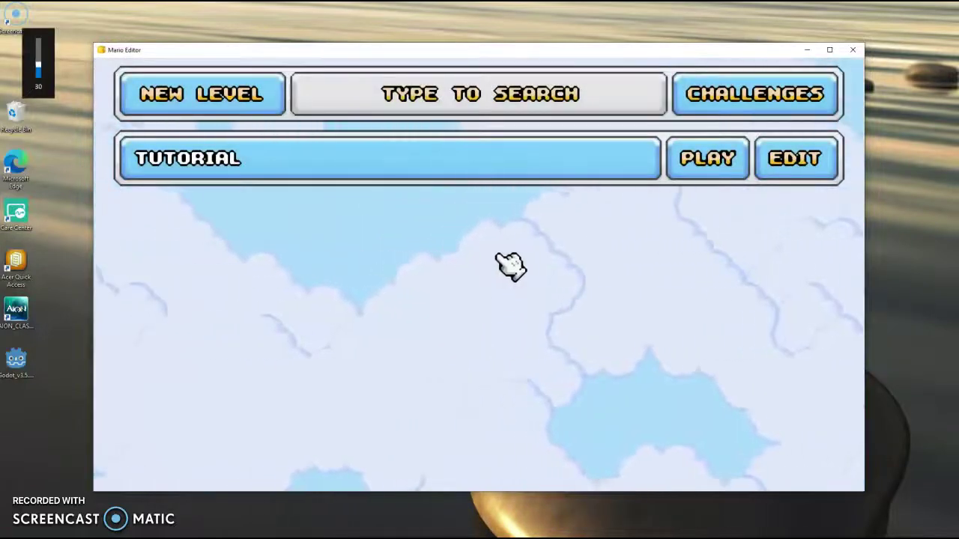
- Create a new level named FIRST LEVEL
click(188, 93)
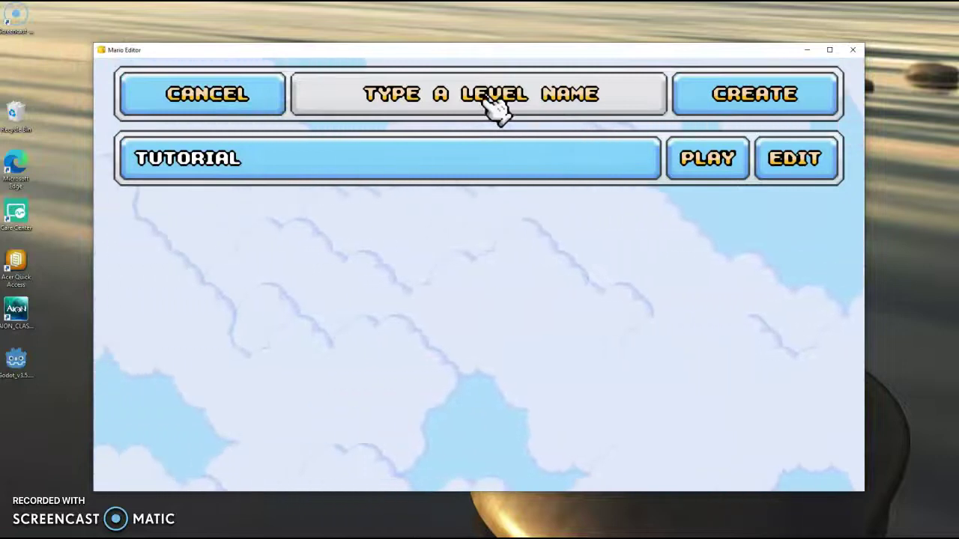
text(FIRST LEVELO)
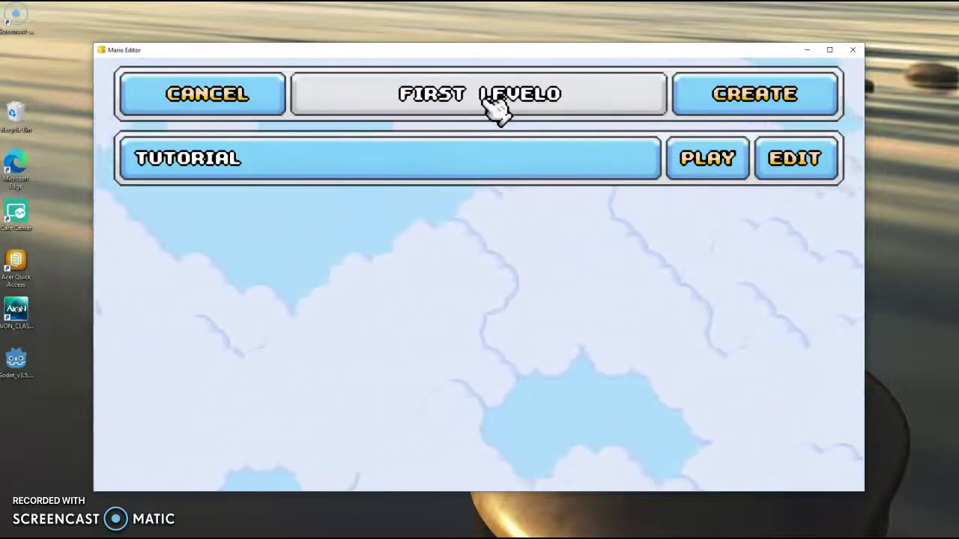
key(BackSpace)
click(779, 101)
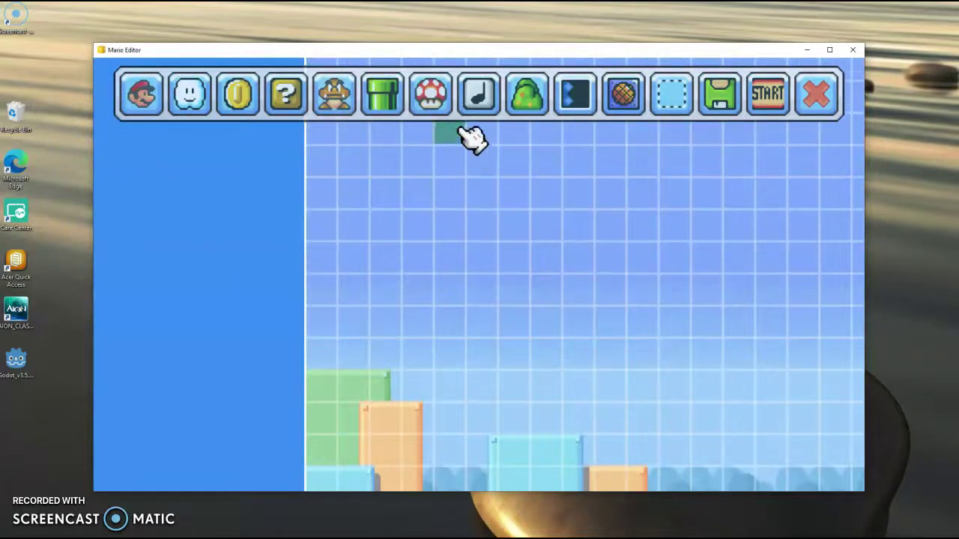
- Paint a platform of grass-topped sand tiles, three rows high and fifteen tiles wide, from the level's left edge
click(189, 95)
click(468, 283)
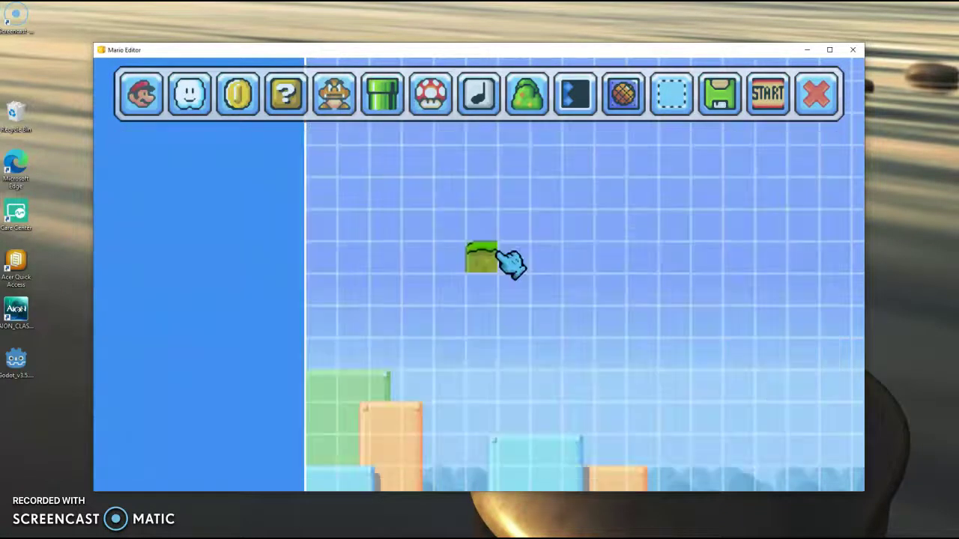
mouse_move(329, 217)
mouse_down()
mouse_move(664, 203)
mouse_move(471, 232)
mouse_move(764, 255)
mouse_move(554, 207)
mouse_move(739, 267)
mouse_move(460, 214)
mouse_up()
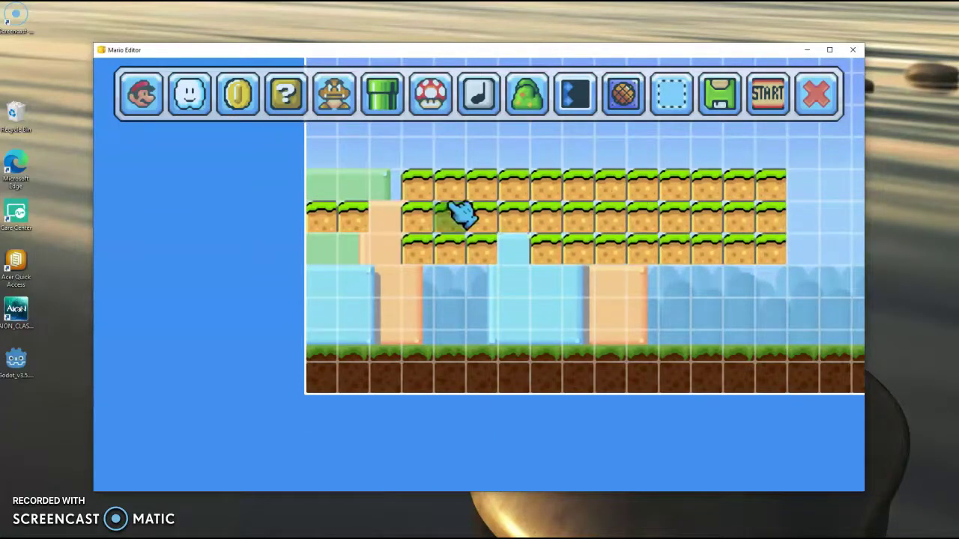
mouse_move(438, 249)
mouse_down()
mouse_move(370, 224)
mouse_move(334, 253)
mouse_up()
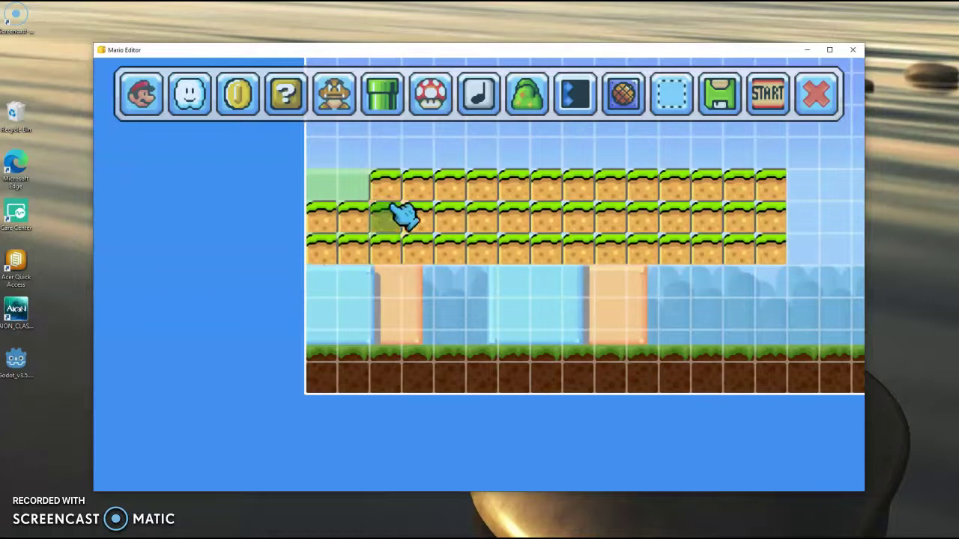
drag(356, 206, 336, 216)
click(786, 94)
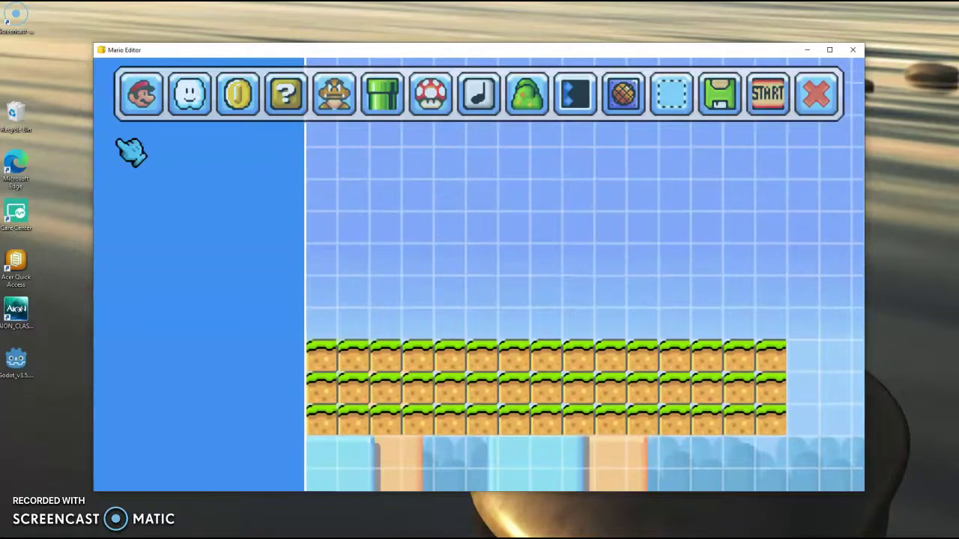
- Build a stepped mound four rows high from plain sand tiles on top of the grass-topped platform
click(190, 101)
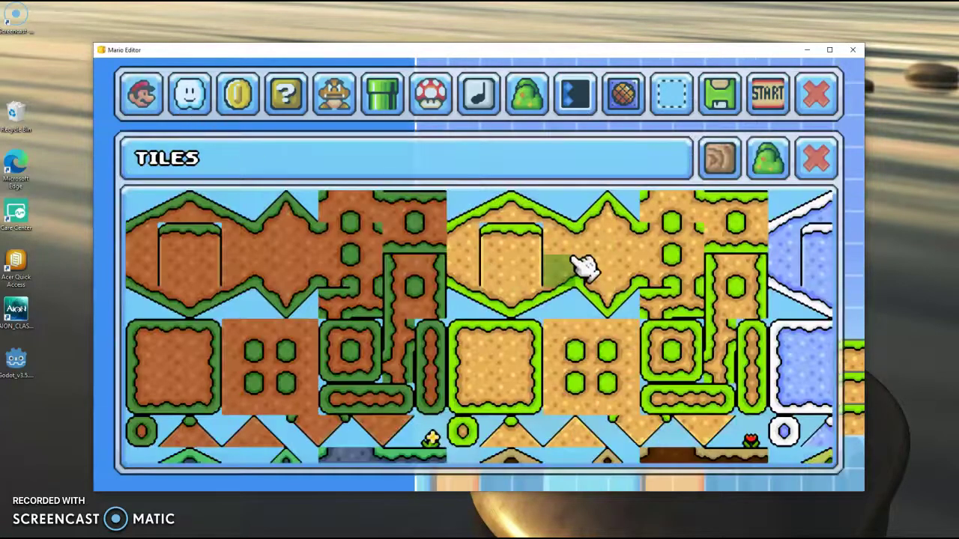
click(502, 360)
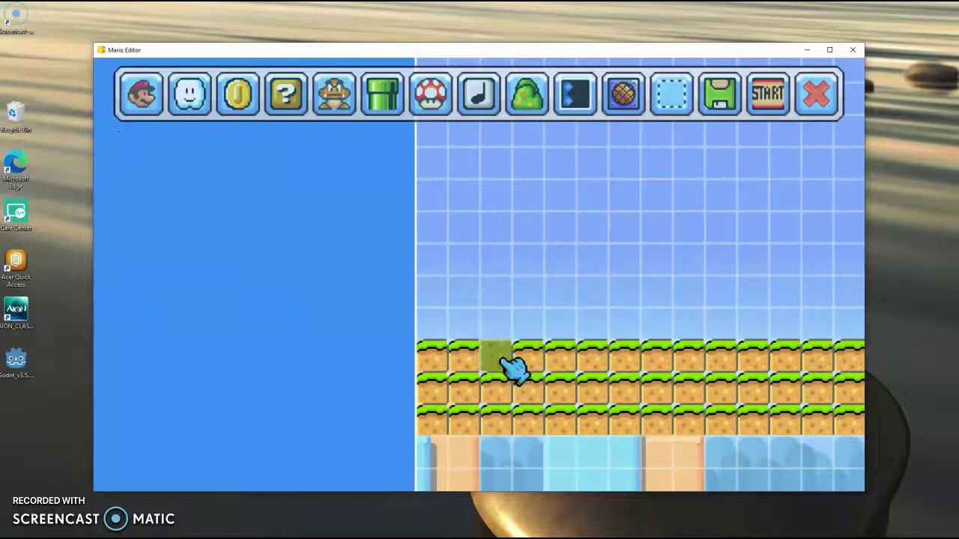
mouse_move(573, 346)
mouse_down()
mouse_move(681, 267)
mouse_move(657, 325)
mouse_move(771, 241)
mouse_up()
mouse_move(786, 335)
mouse_down()
mouse_move(805, 267)
mouse_move(848, 298)
mouse_up()
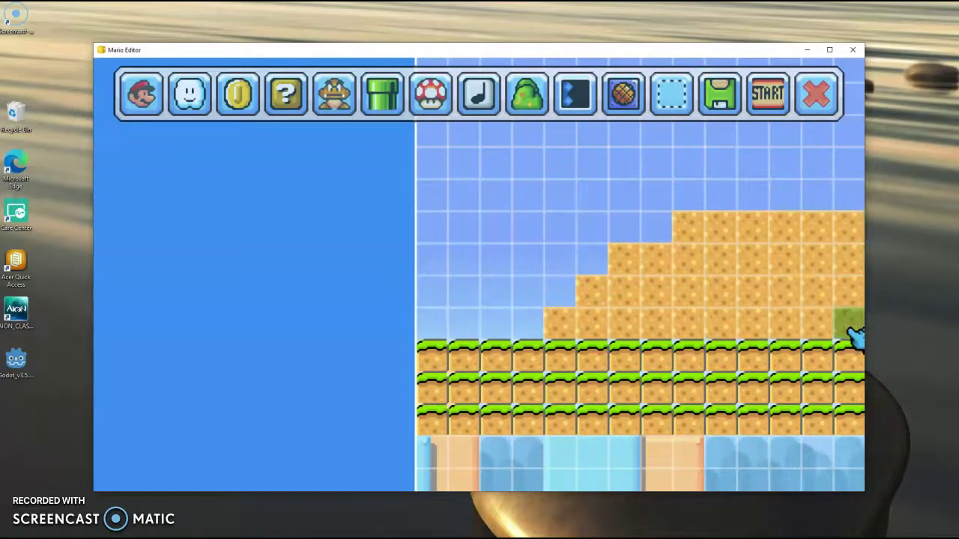
key(Right)
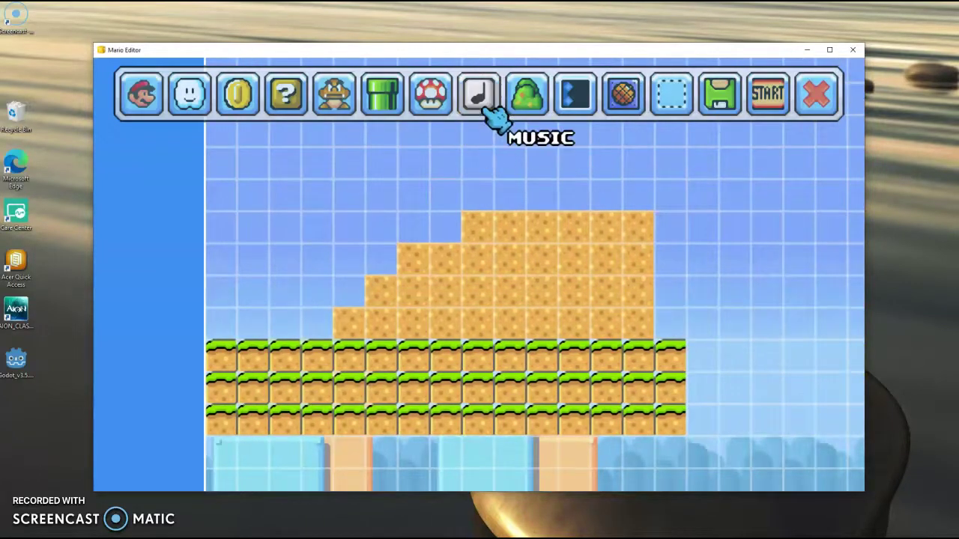
click(353, 105)
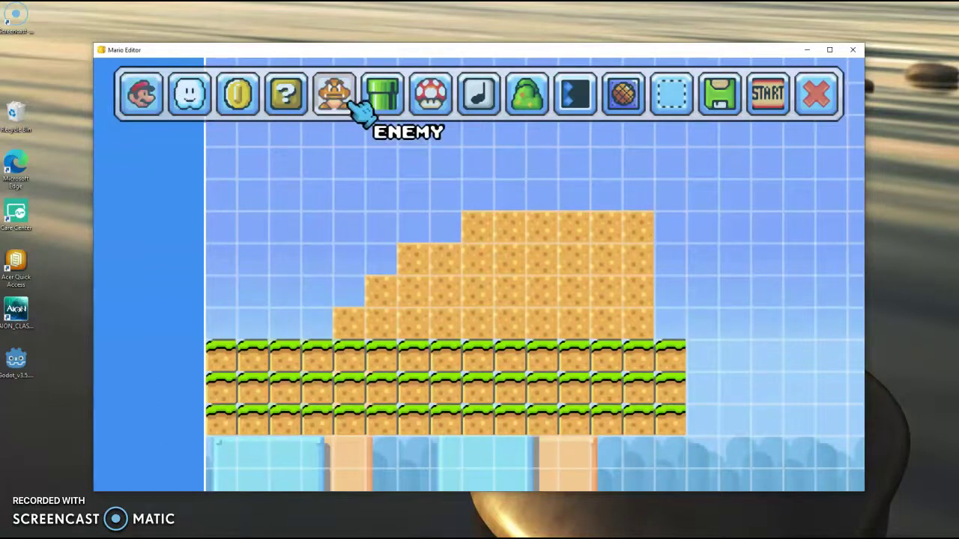
click(574, 160)
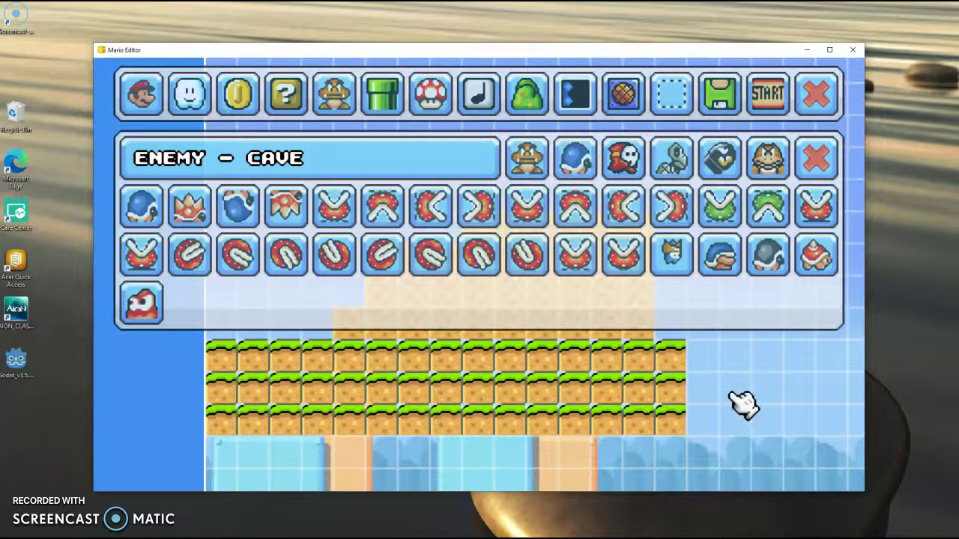
click(824, 157)
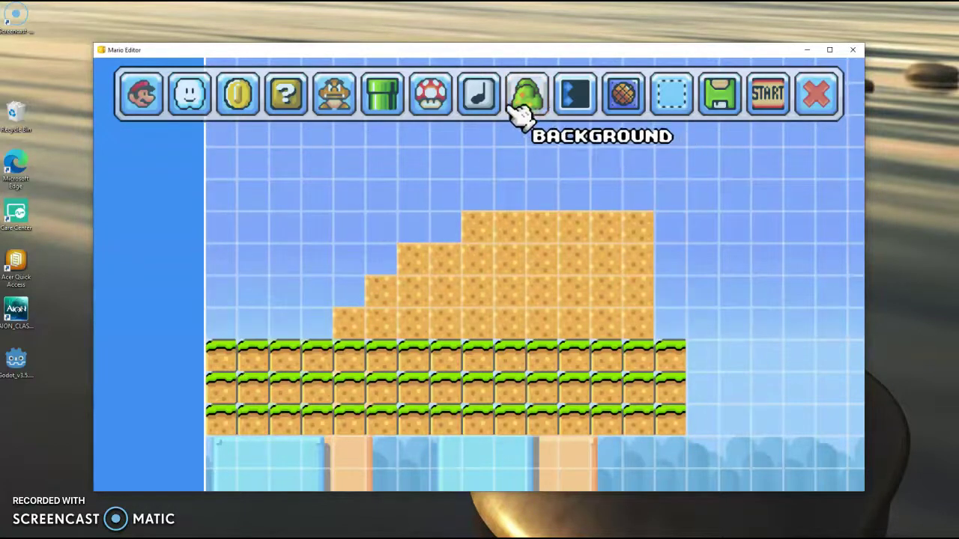
- Place ten blue-shelled Cave enemies on the ground, on the mound's steps and top, and beyond its far side
click(339, 95)
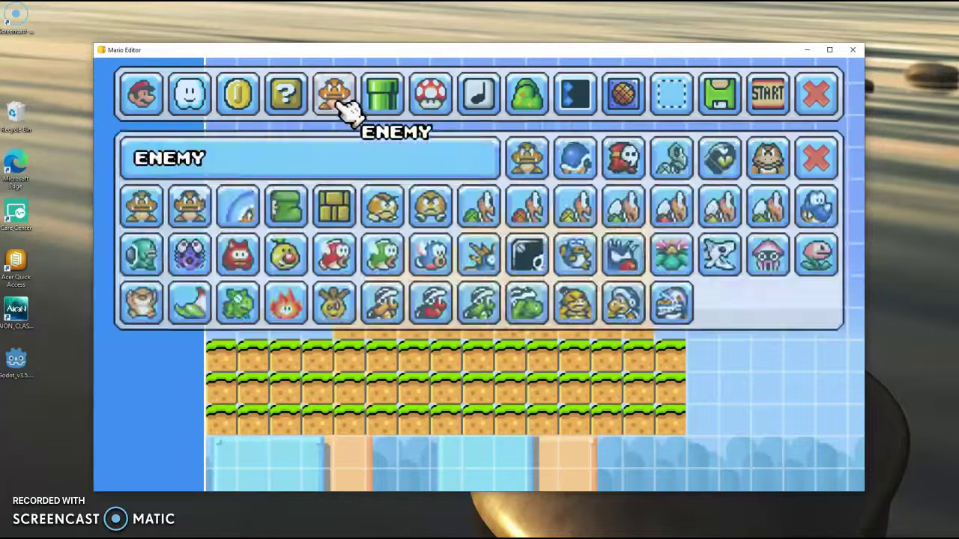
click(586, 157)
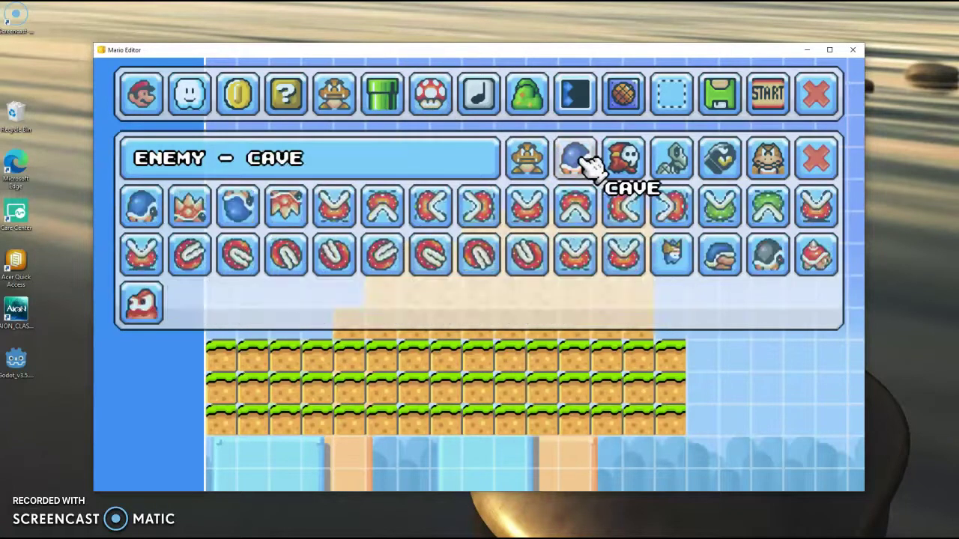
click(140, 205)
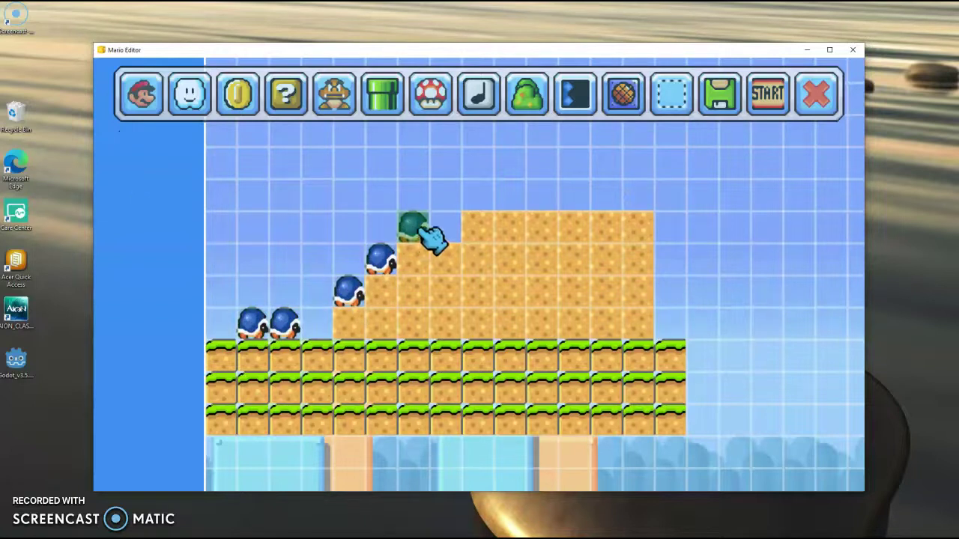
click(510, 196)
click(637, 196)
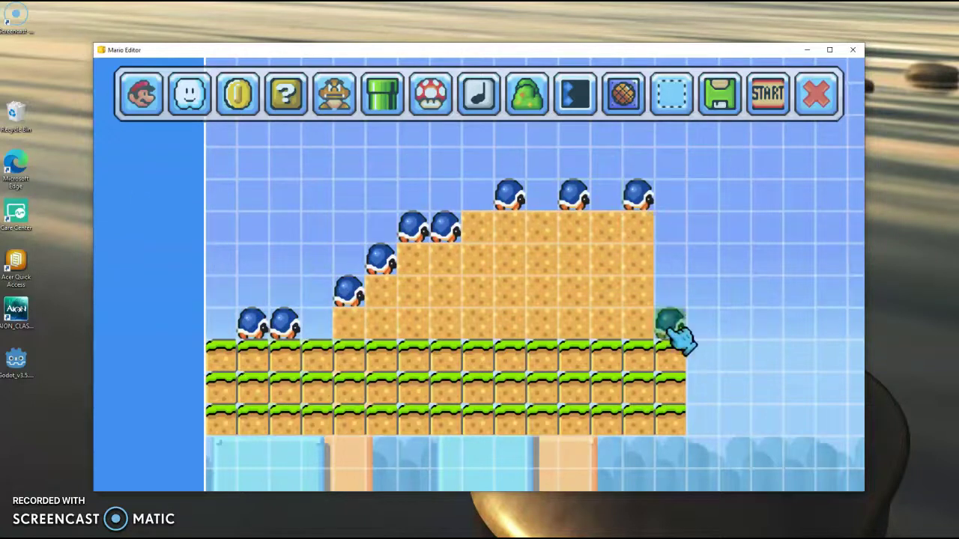
- Extend the platform to the right with rows of dark brick blocks and erase the stray block above them
click(283, 97)
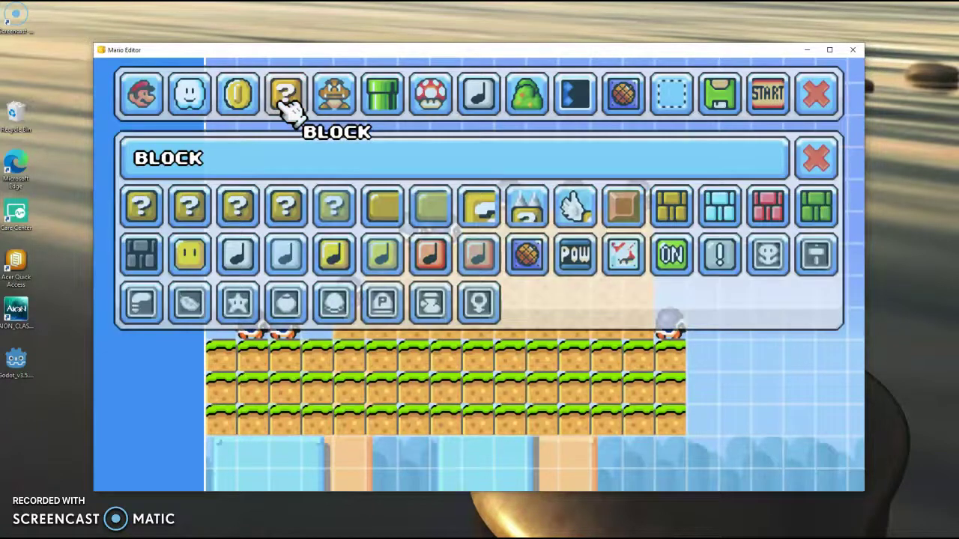
click(137, 253)
mouse_move(708, 367)
mouse_down()
mouse_move(847, 382)
mouse_move(802, 336)
mouse_move(760, 342)
mouse_up()
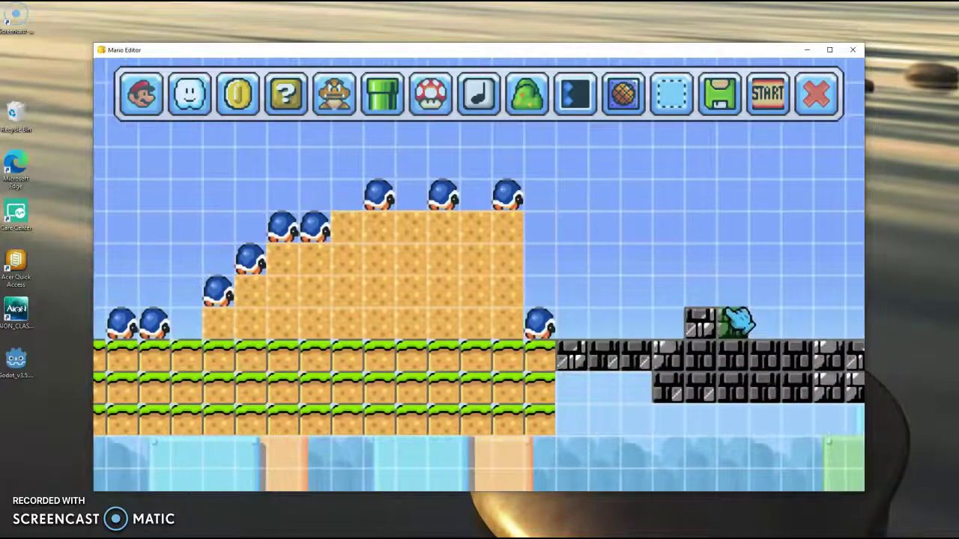
click(701, 322)
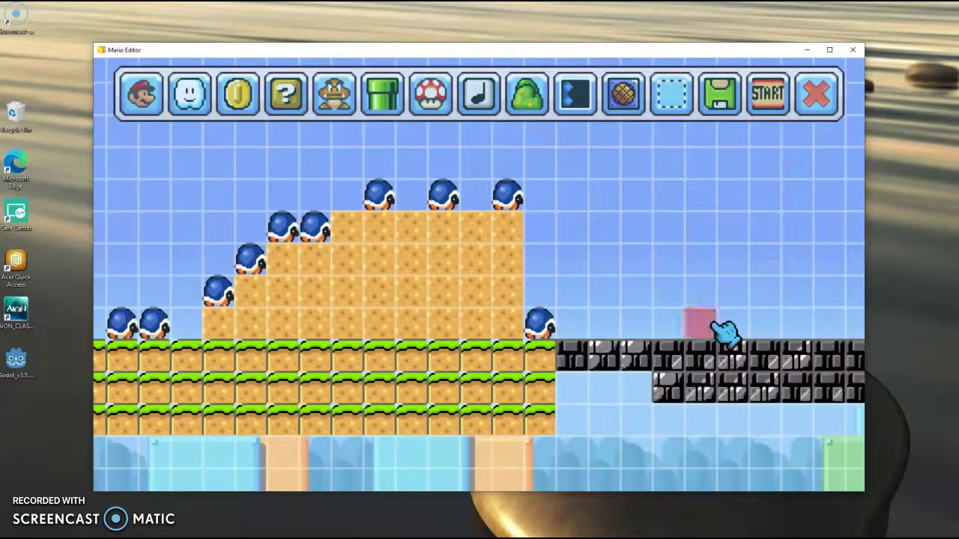
- Fill the dark brick platform out to three rows of eleven blocks and erase the stray blocks below it
mouse_move(596, 401)
mouse_down()
mouse_move(638, 402)
mouse_move(642, 422)
mouse_move(792, 449)
mouse_move(835, 440)
mouse_up()
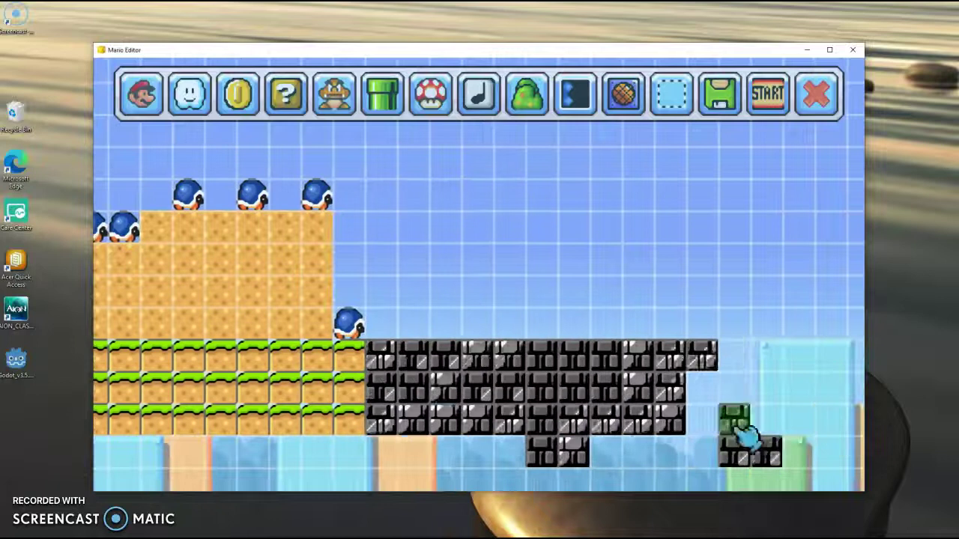
mouse_move(782, 458)
mouse_down()
mouse_move(546, 440)
mouse_move(567, 452)
mouse_move(543, 454)
mouse_up()
click(543, 453)
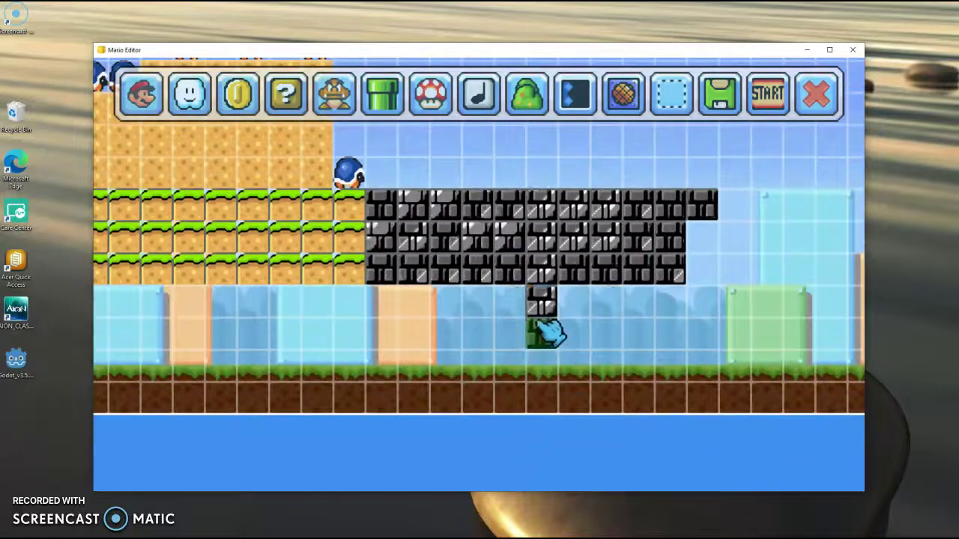
click(543, 300)
click(701, 237)
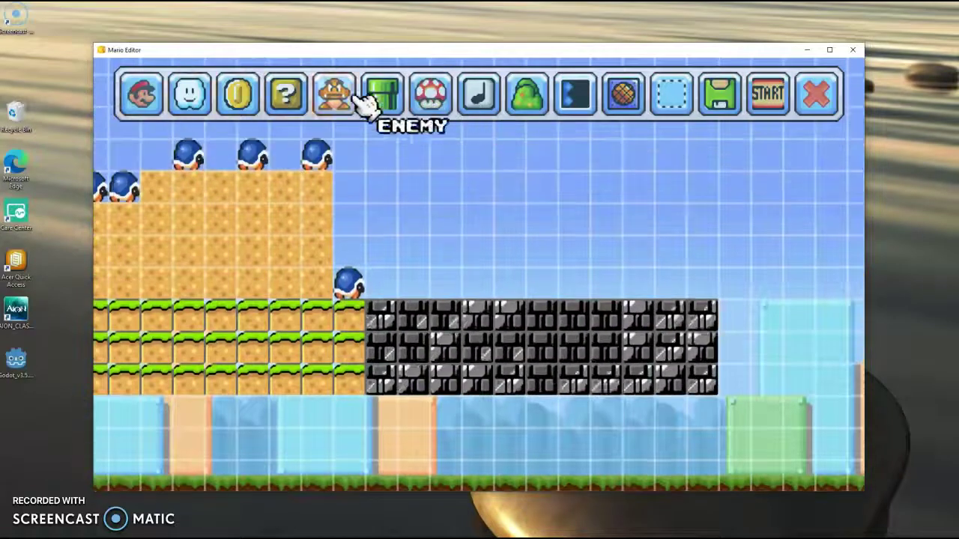
- Start a playtest of the level, lower the sound volume and try Mario's movement and jump near the level's start
click(777, 99)
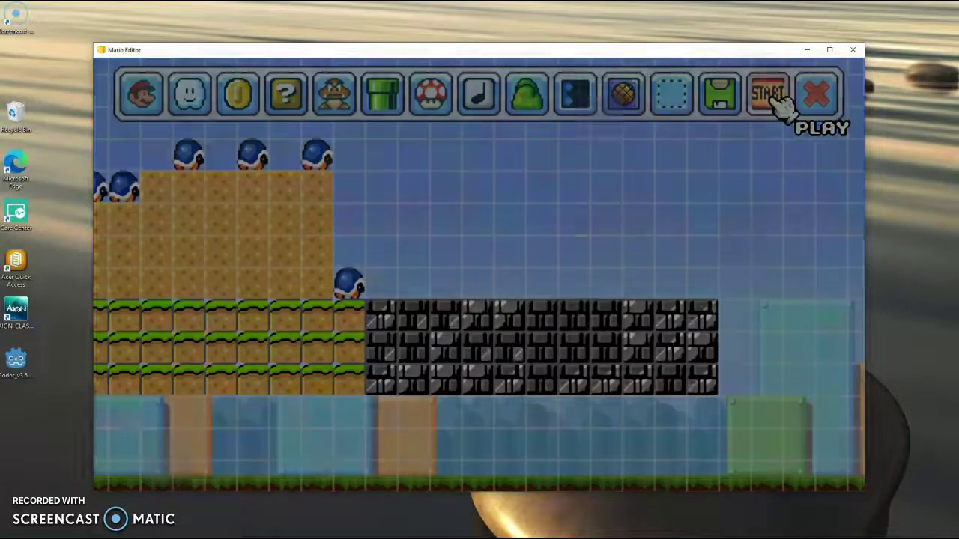
key(XF86AudioLowerVolume)
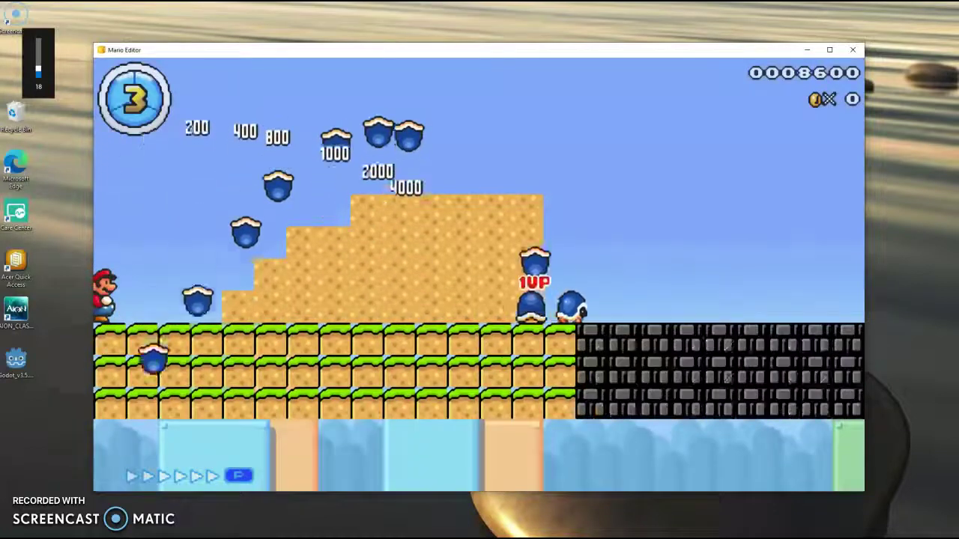
key(Right)
key(Right)
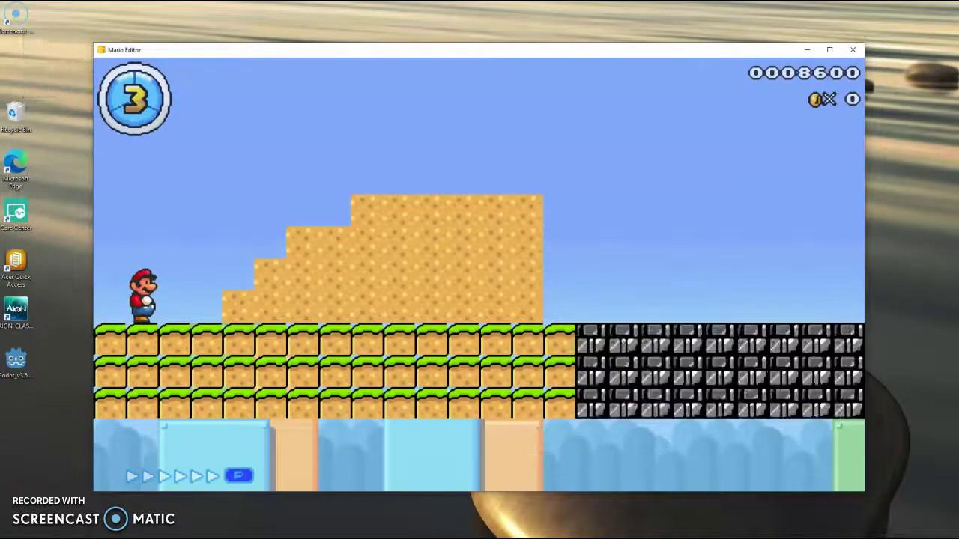
key(space)
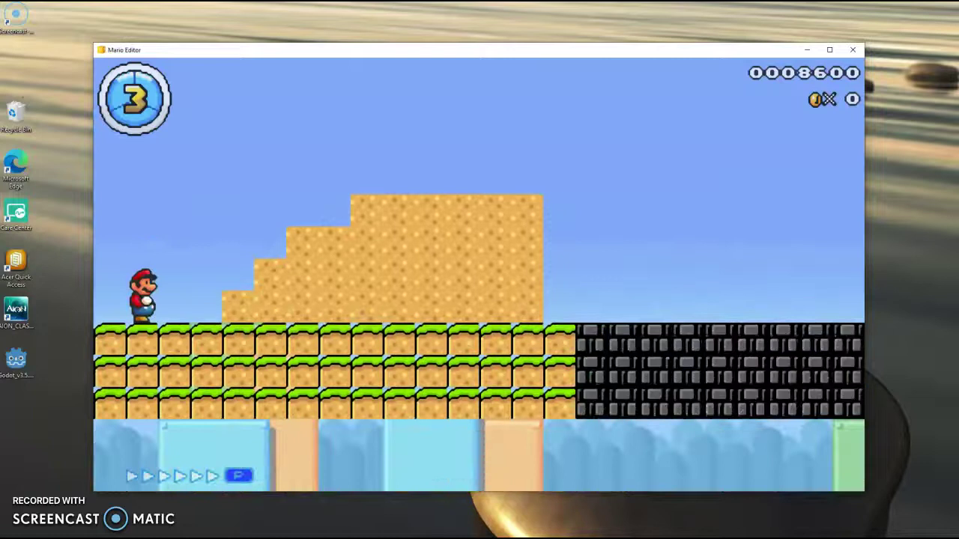
key(space)
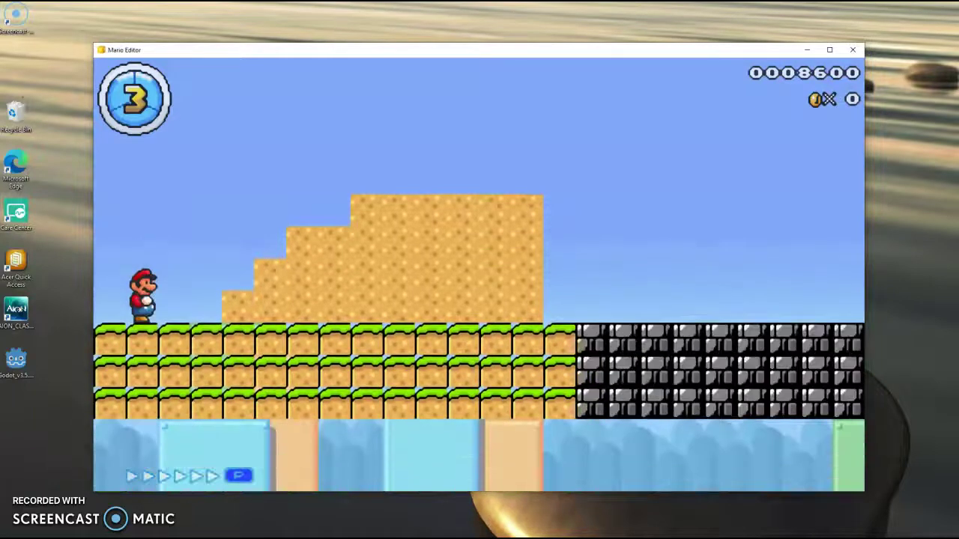
key(space)
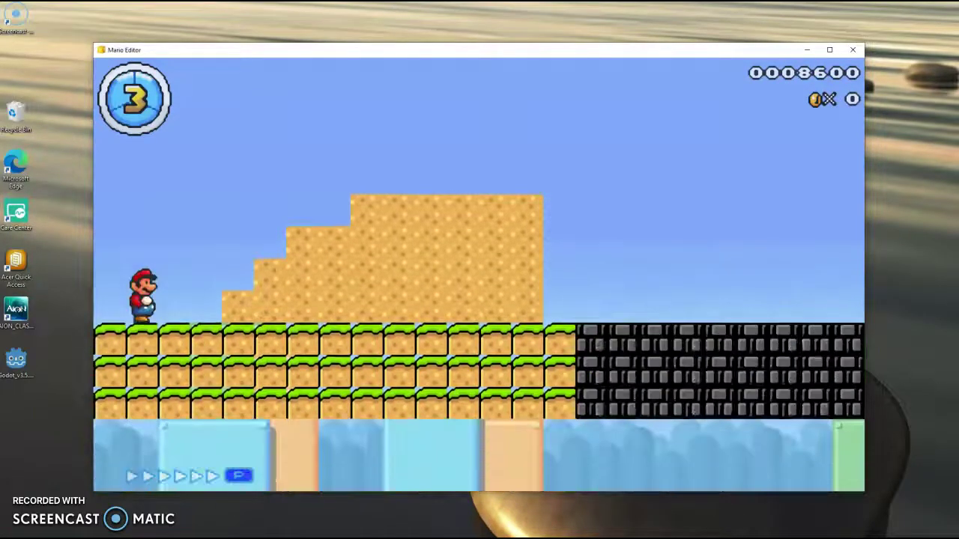
- Run and jump Mario past the sand mound onto the dark brick platform
key(Right)
key(space)
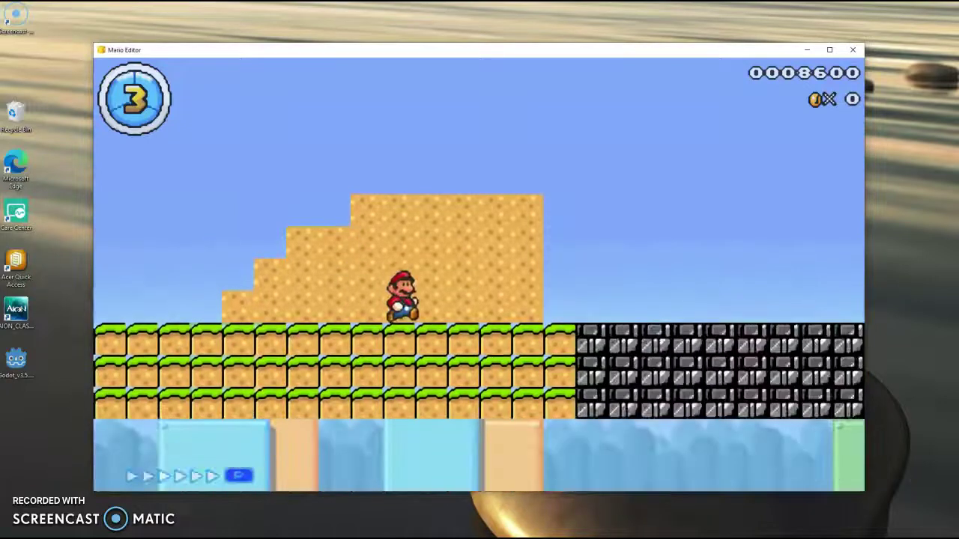
key(space)
key(space)
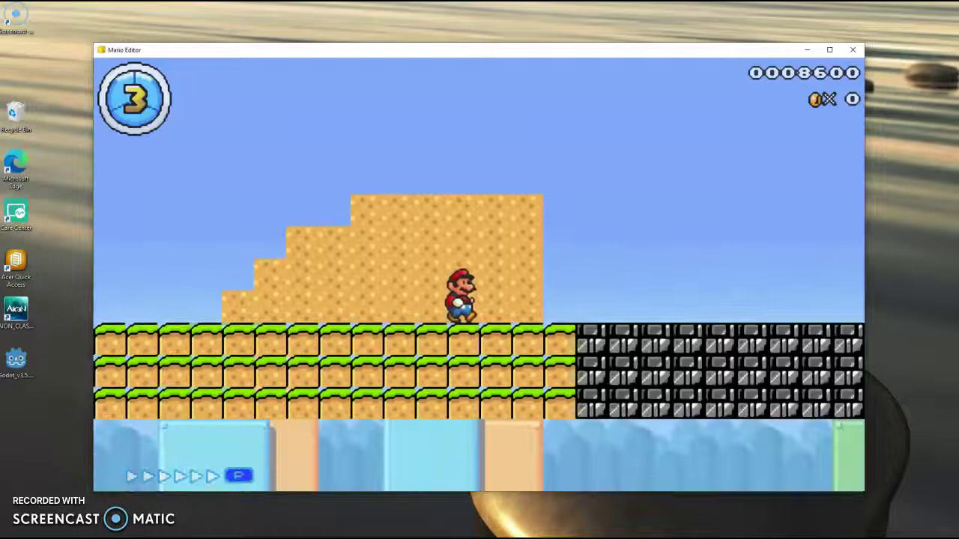
key(Right)
key(space)
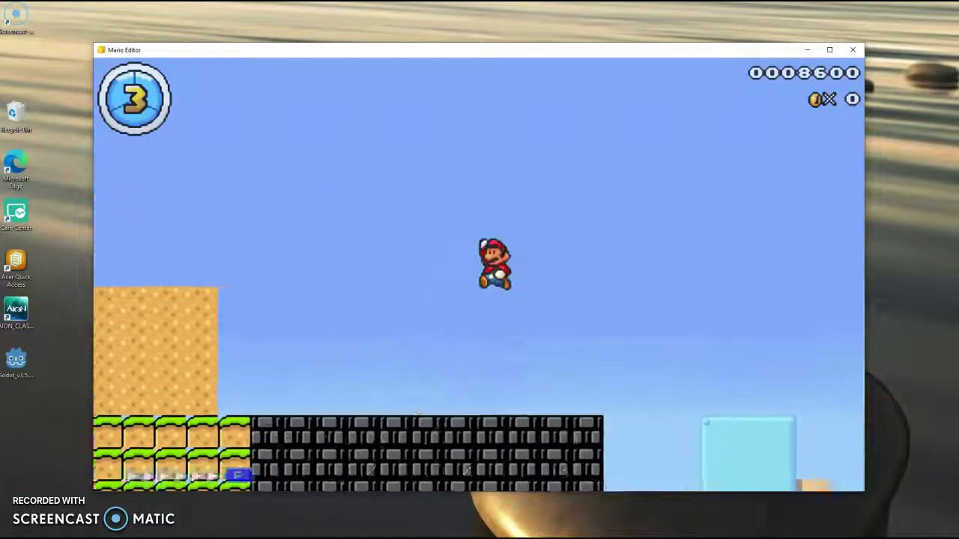
- Run Mario back and forth between the level's start and the dark brick platform to test the ground, ending at the start
key(Left)
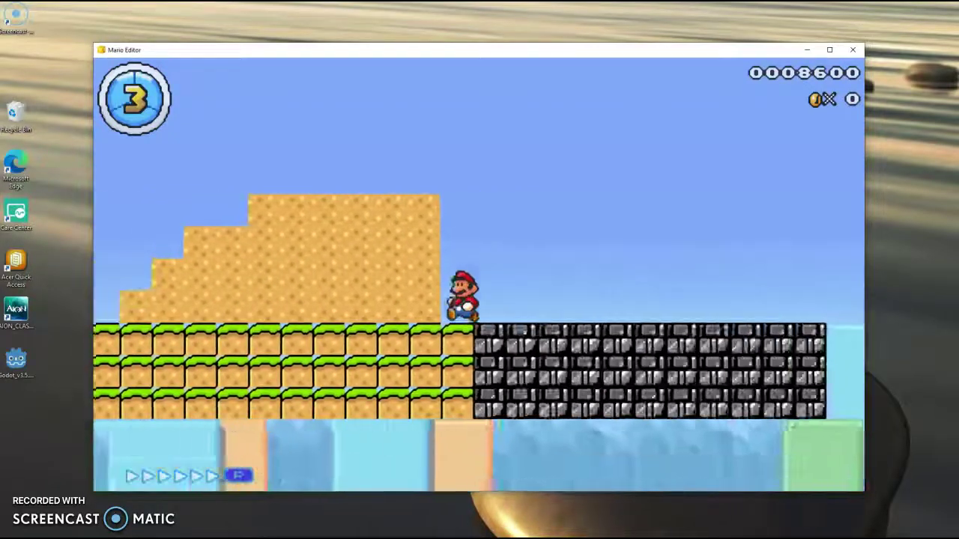
key(Left)
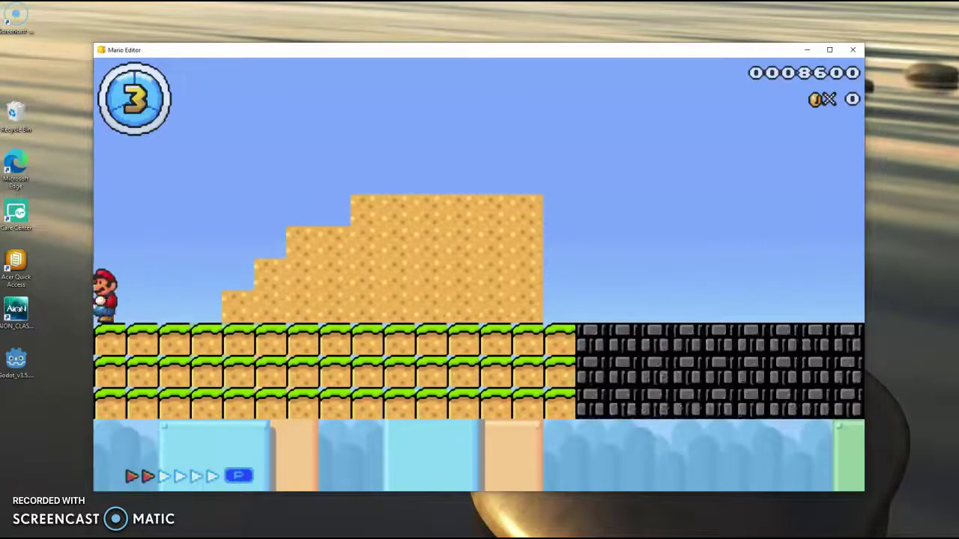
key(Right)
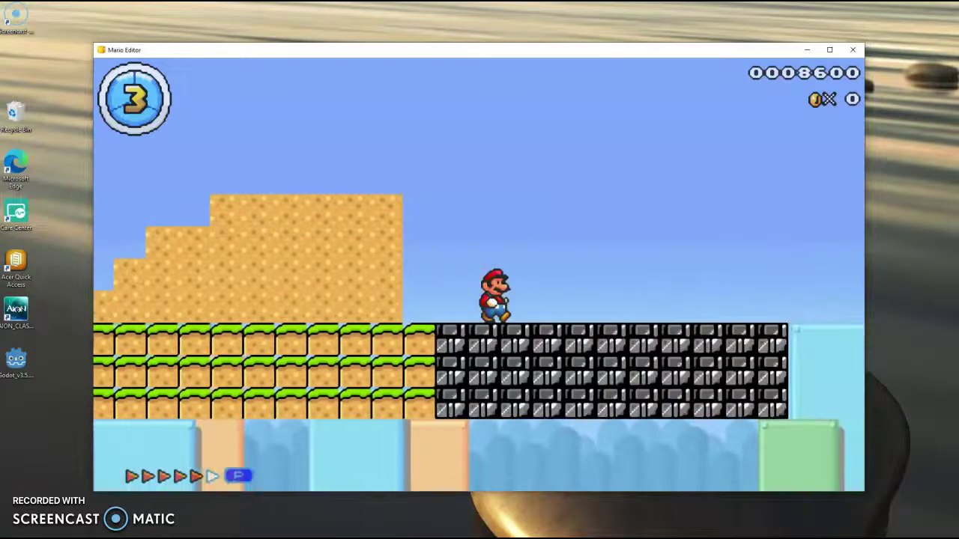
key(Left)
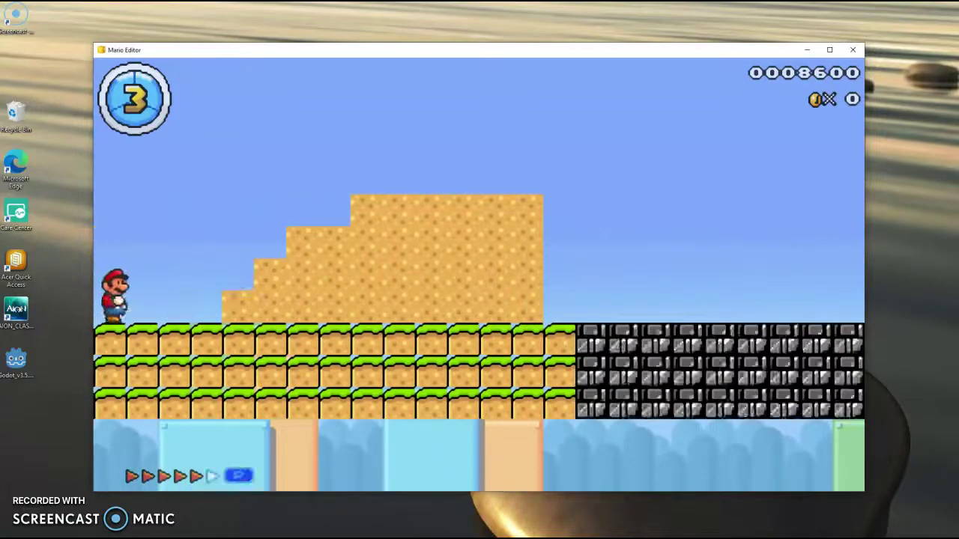
key(Right)
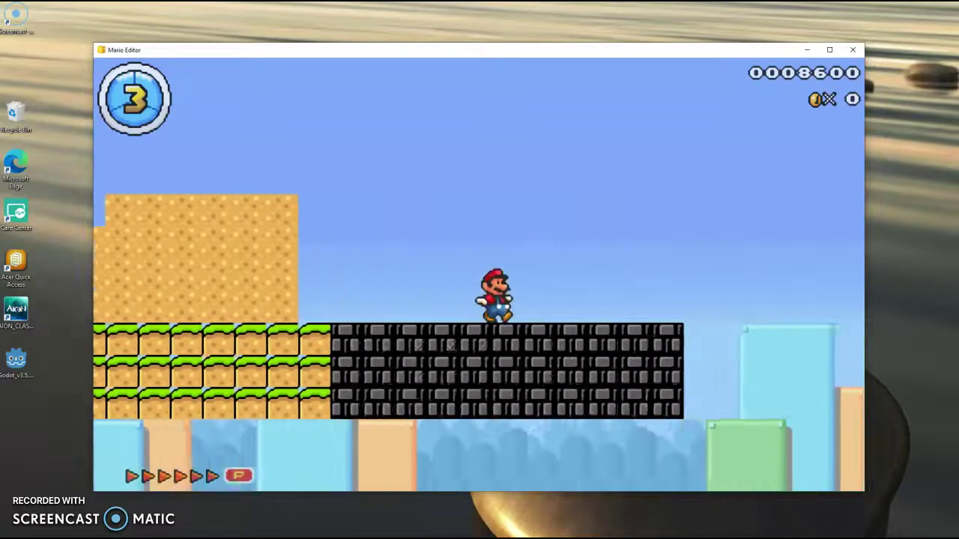
key(Left)
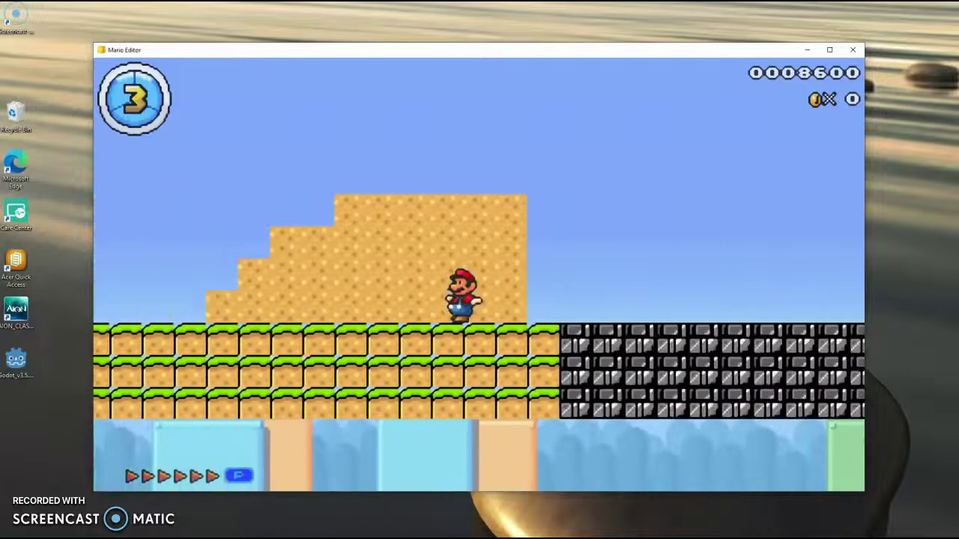
key(Right)
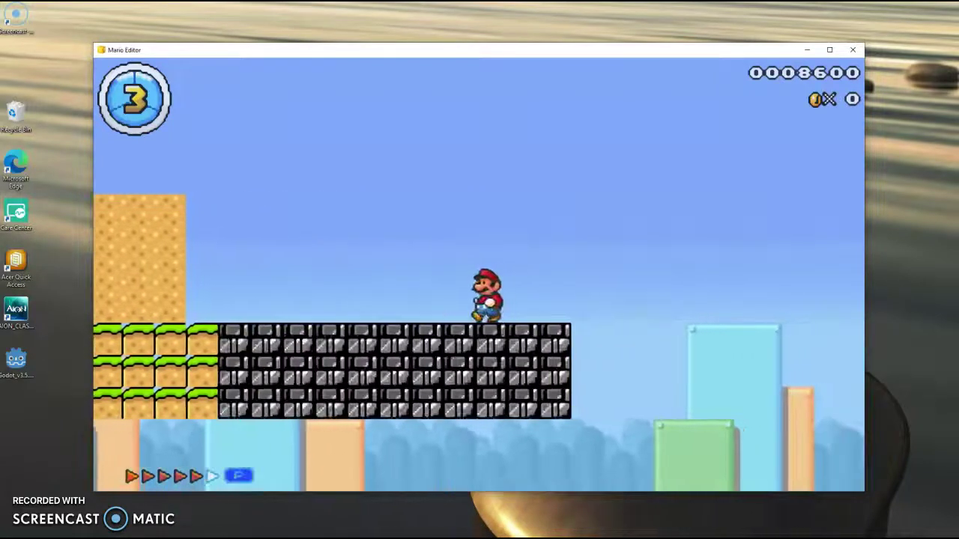
key(Left)
key(Left)
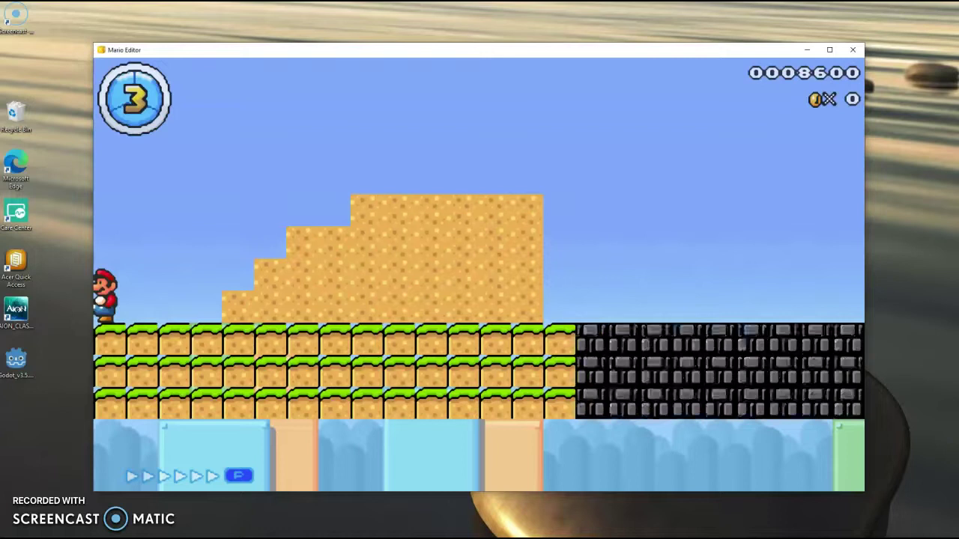
- Pause the playtest and return to the level editor at the beginning of the level
key(Escape)
key(Escape)
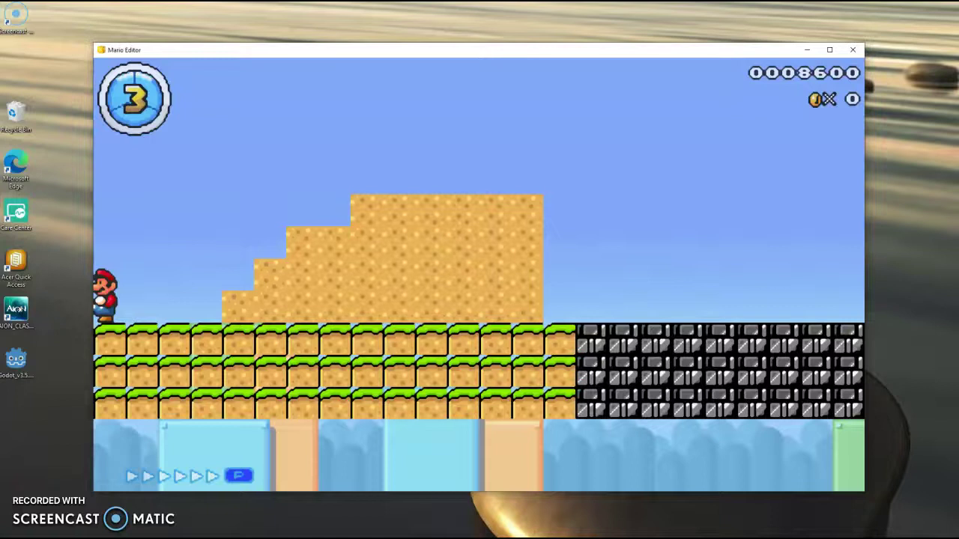
key(Escape)
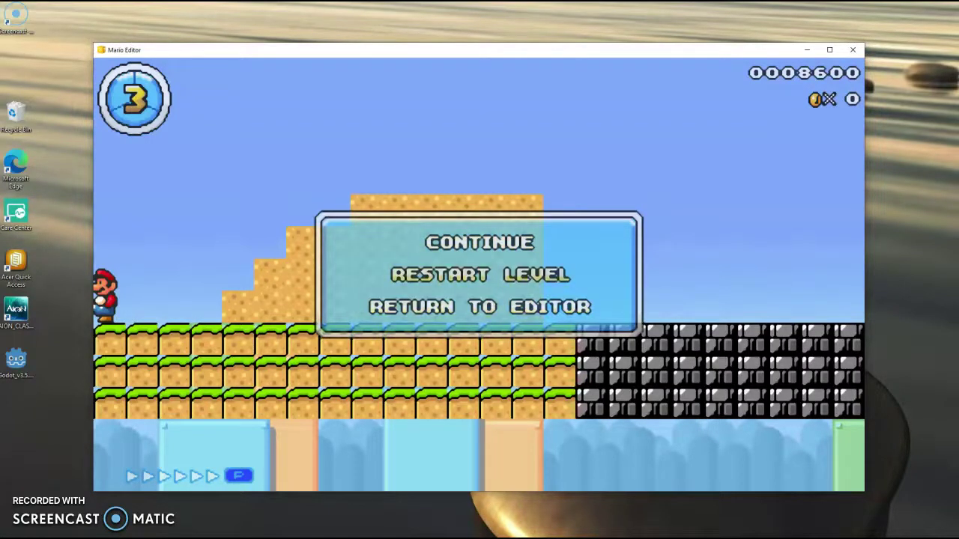
key(Escape)
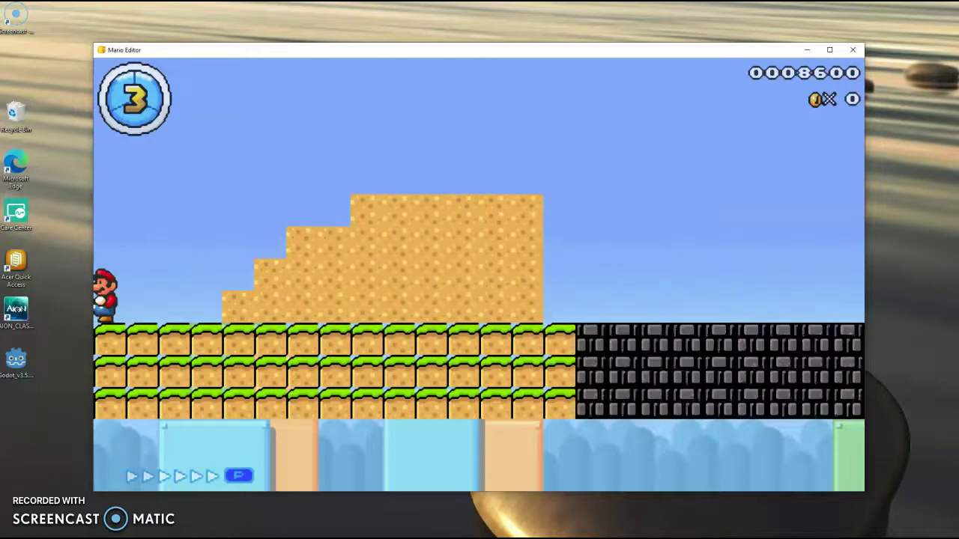
key(Escape)
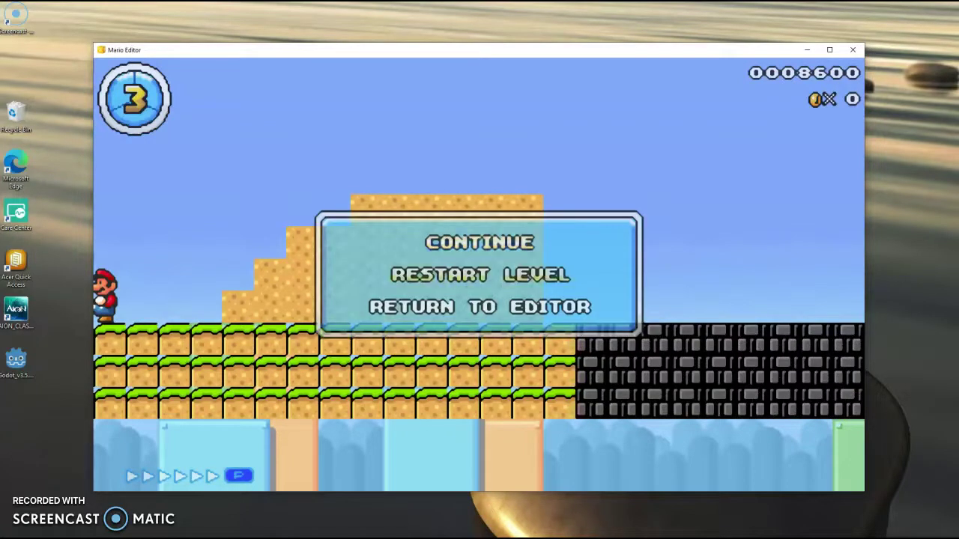
key(Escape)
key(Escape)
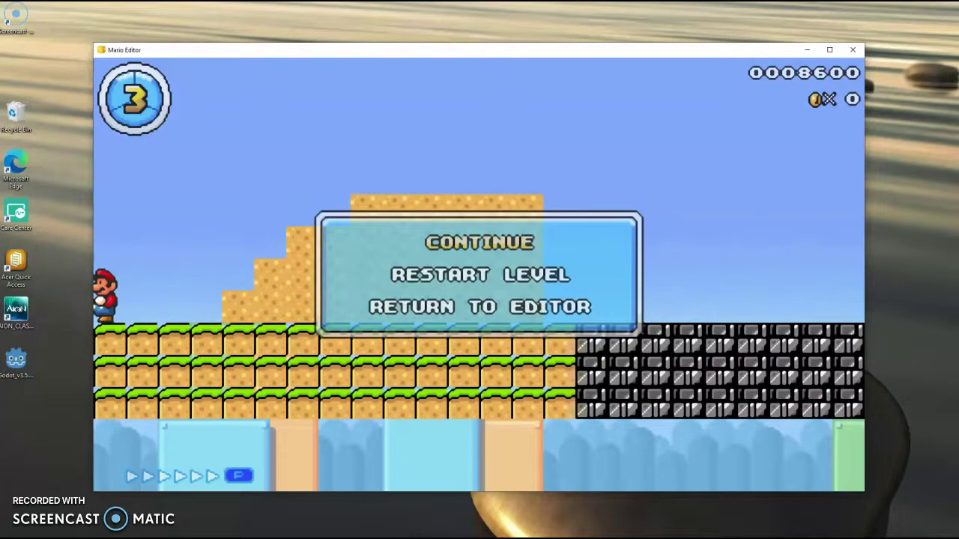
key(Escape)
key(Escape)
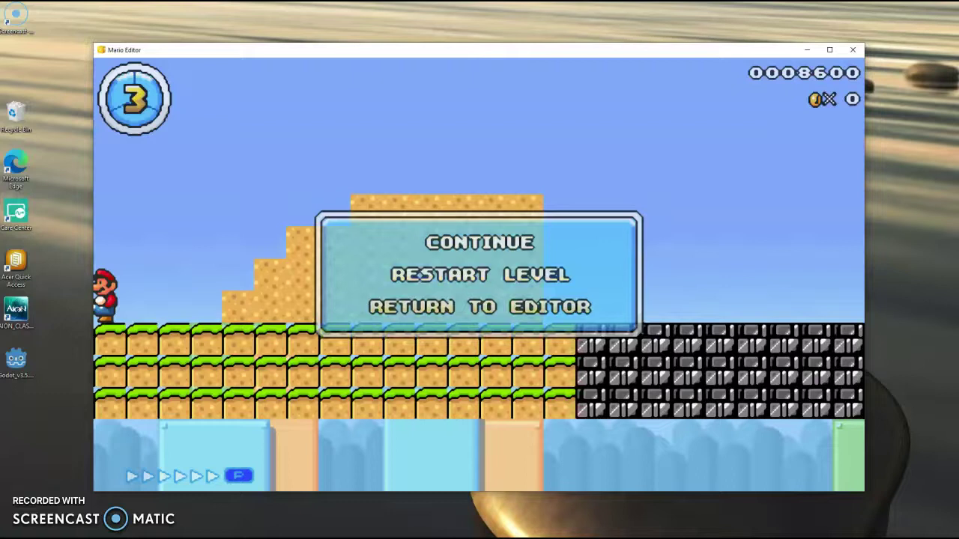
key(Down)
key(Down)
key(Return)
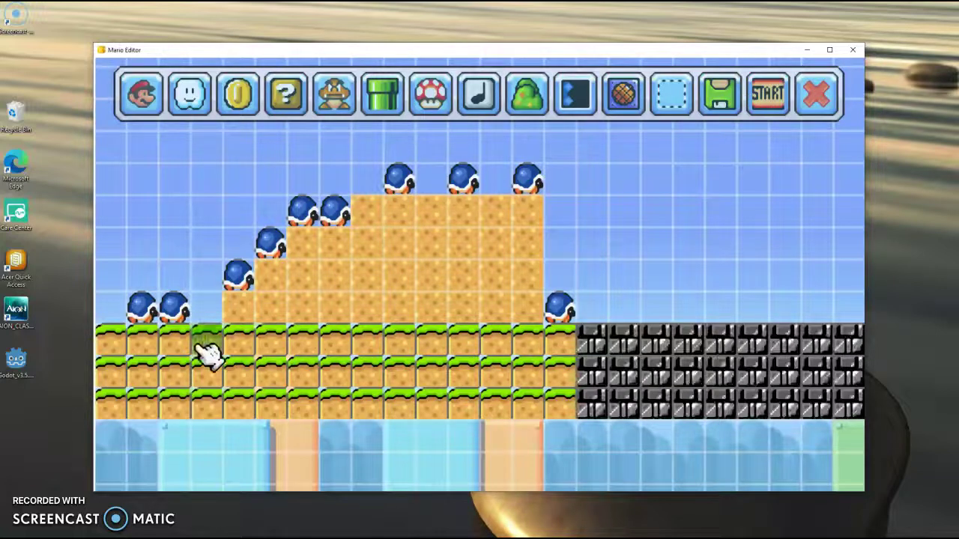
key(Left)
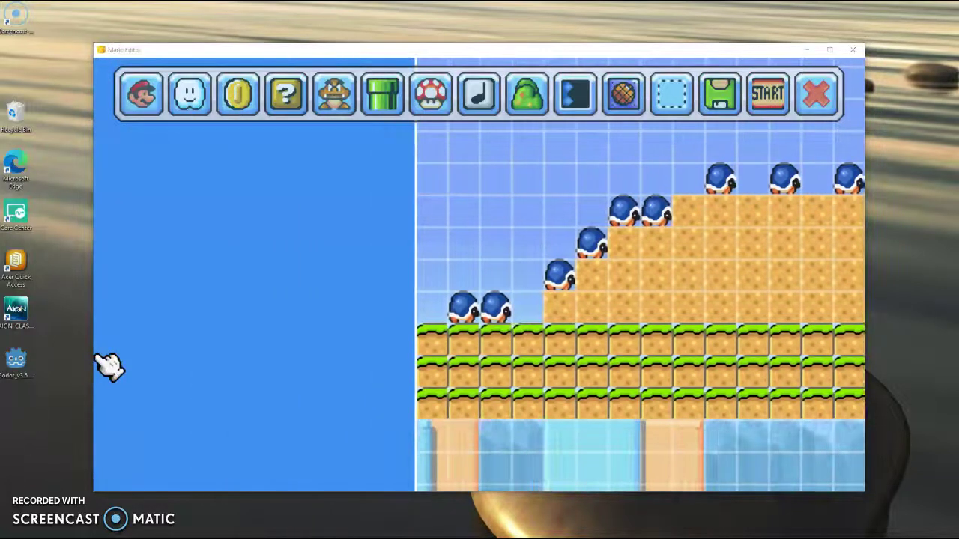